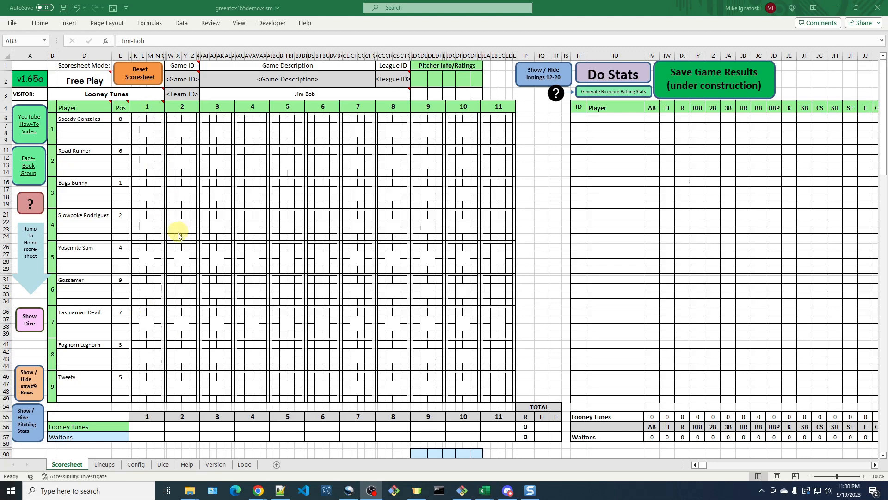
On the Config sheet, flag batter rating columns A and B with an X each.
scroll(230, 280, "down", 4)
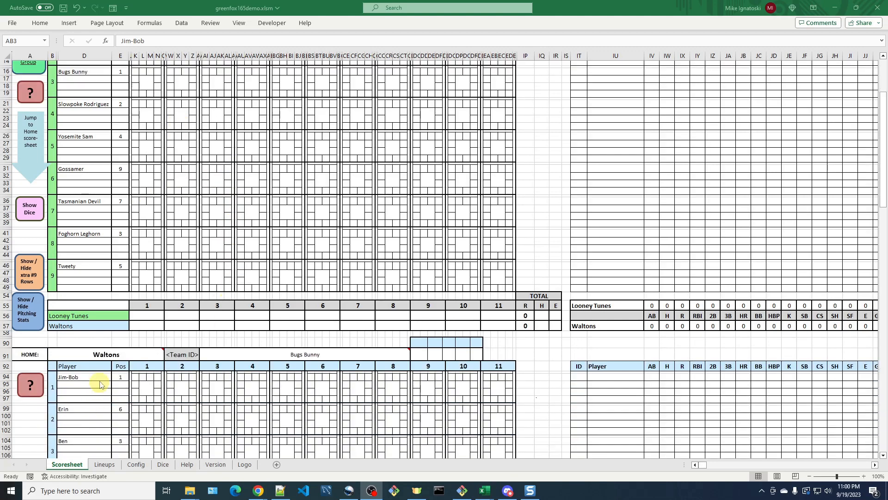
scroll(162, 415, "up", 4)
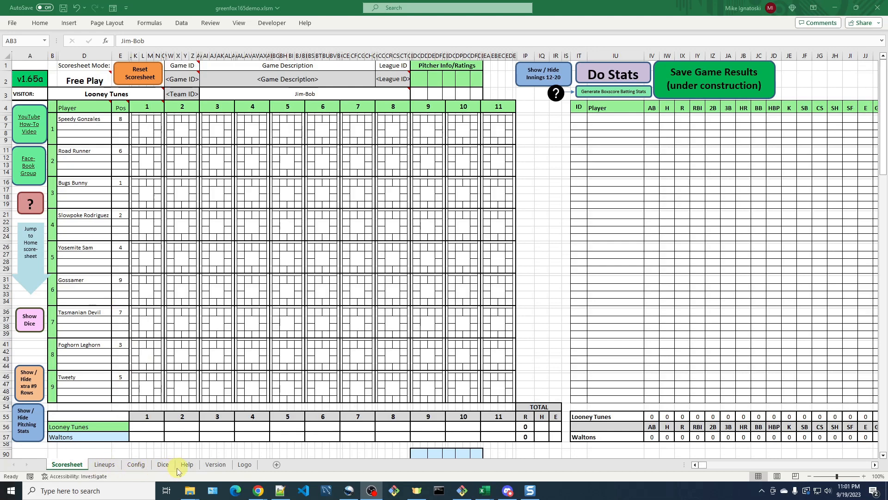
left_click(136, 464)
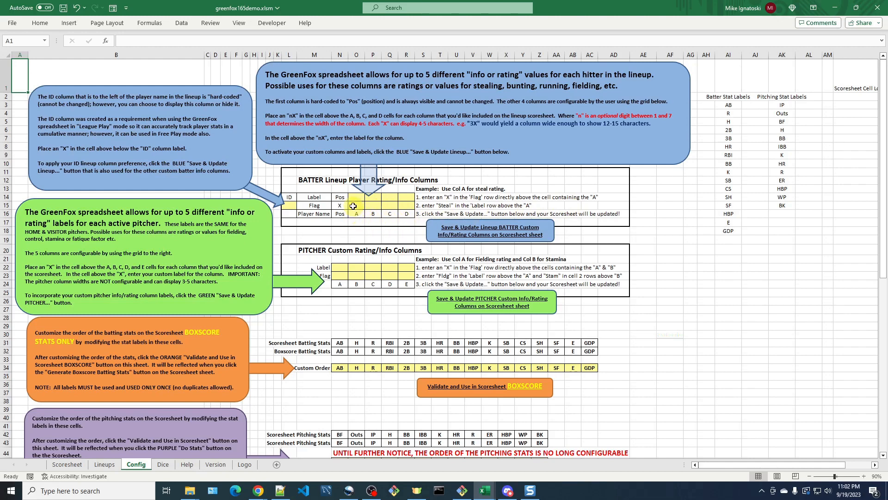
left_click(354, 205)
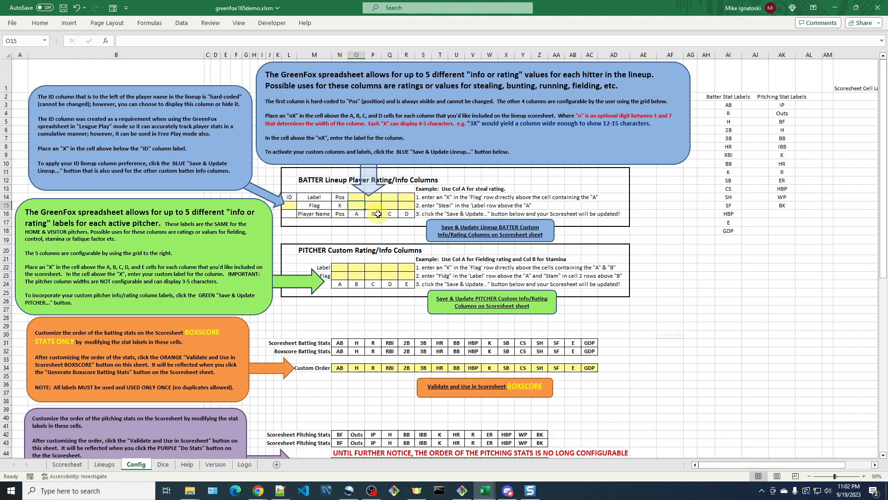
type("X")
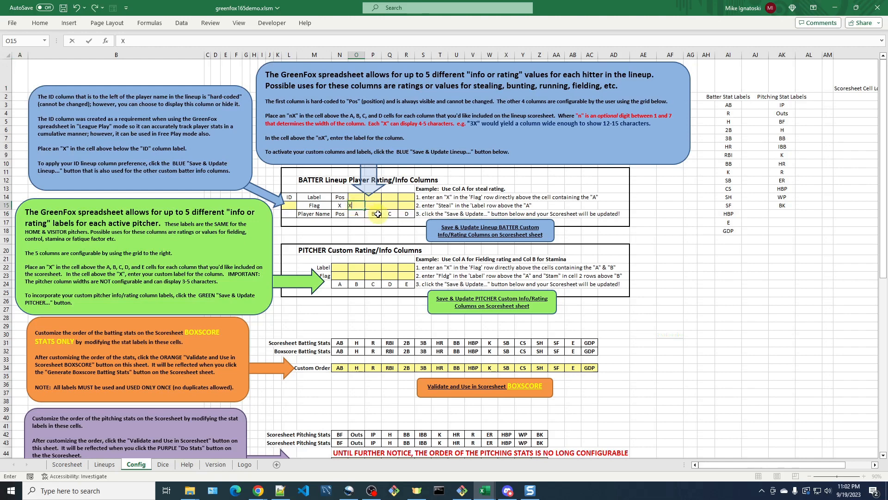
key("Tab")
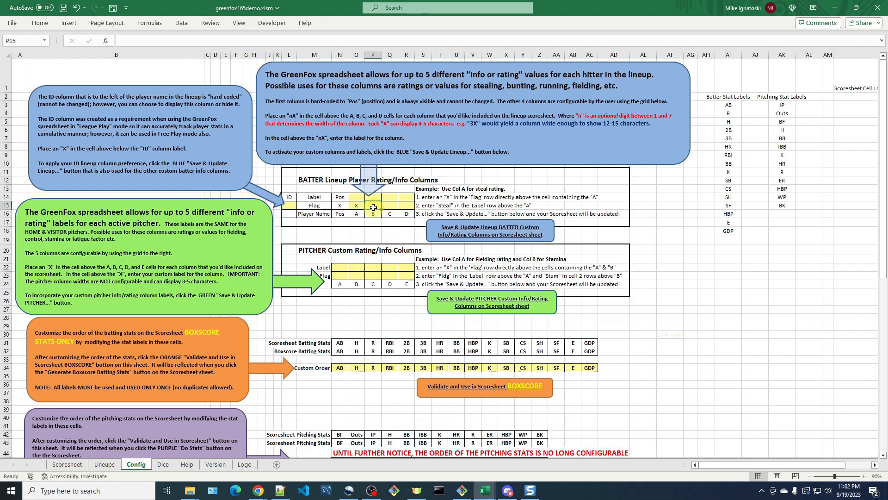
type("X")
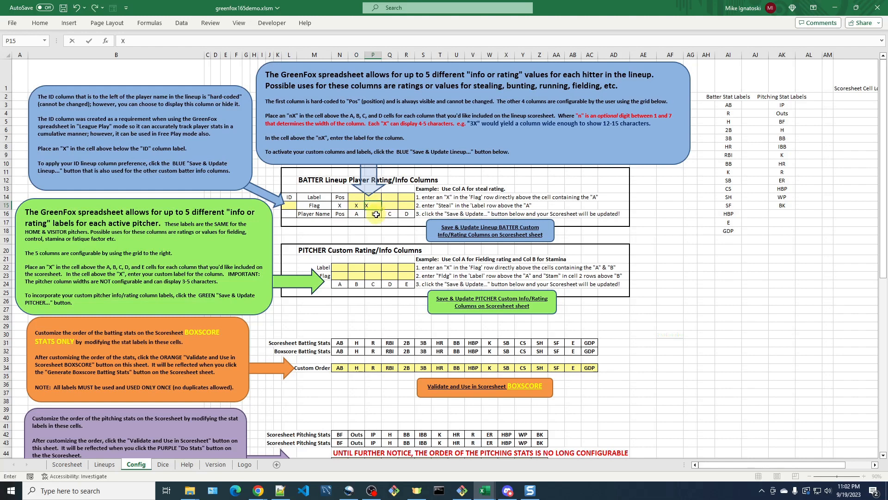
key("Tab")
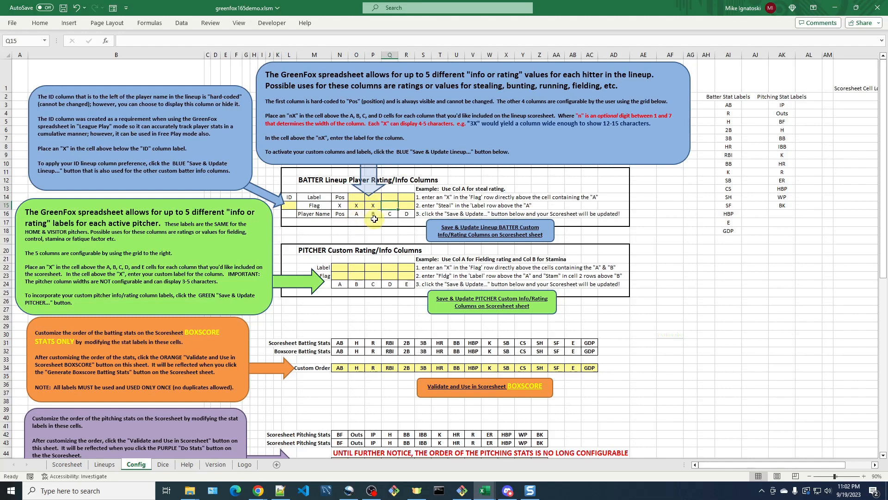
Label batter rating column A as Spd and column B as Pwr.
left_click(355, 197)
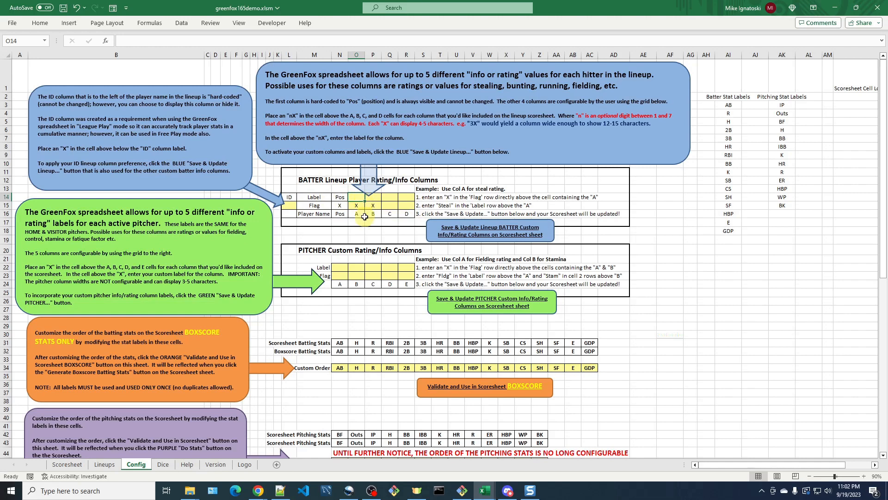
type("Spd")
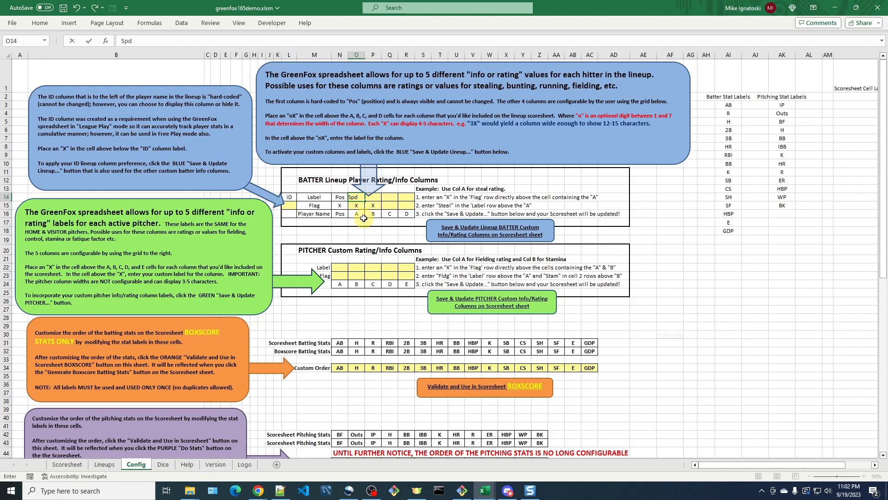
key("Tab")
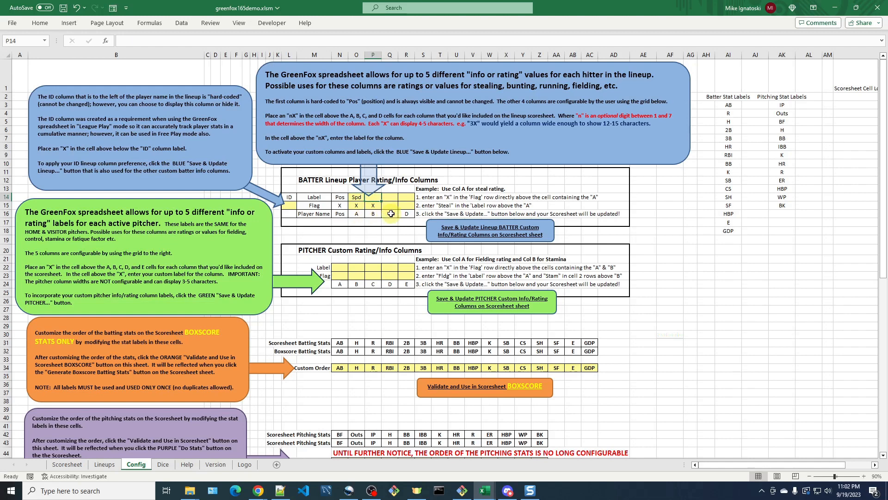
type("Pwr")
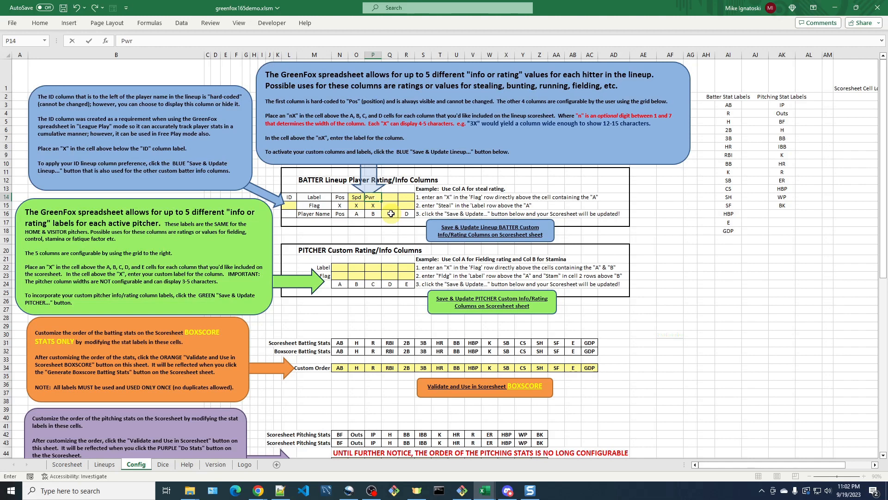
key("Tab")
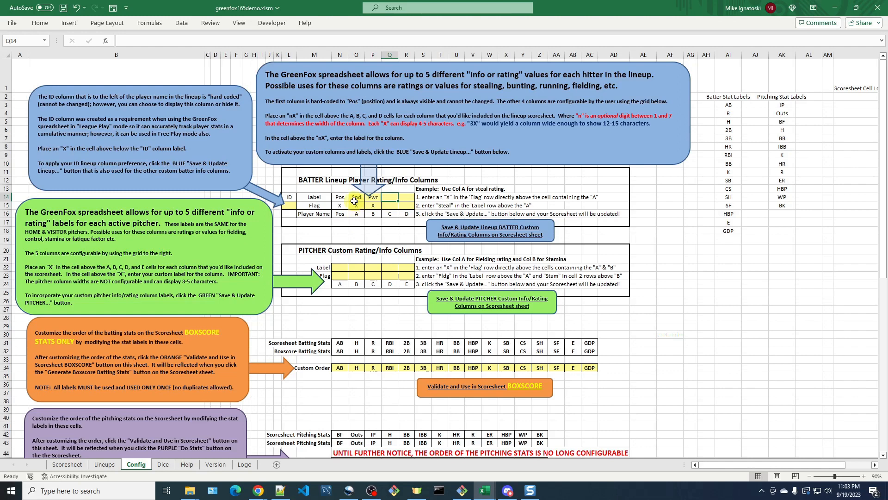
Relabel batter column A as Speed with flag 2X, and save the custom batter columns to the scoresheet.
left_click(359, 198)
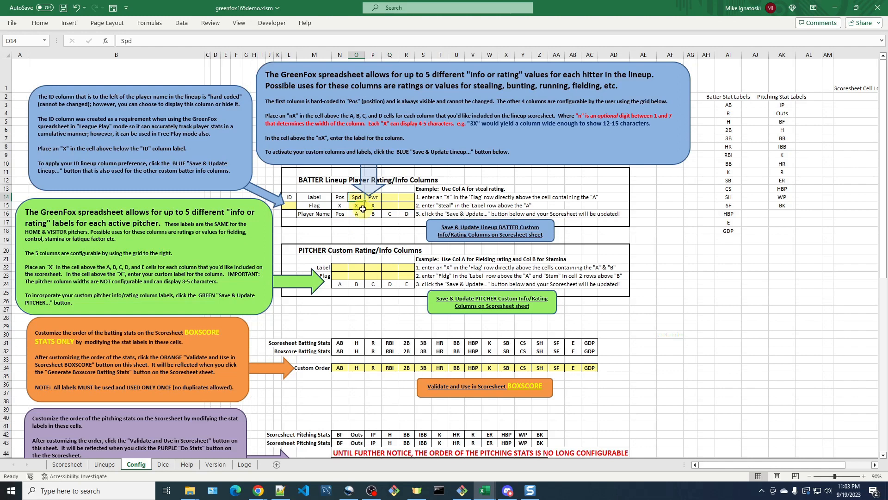
type("Speed")
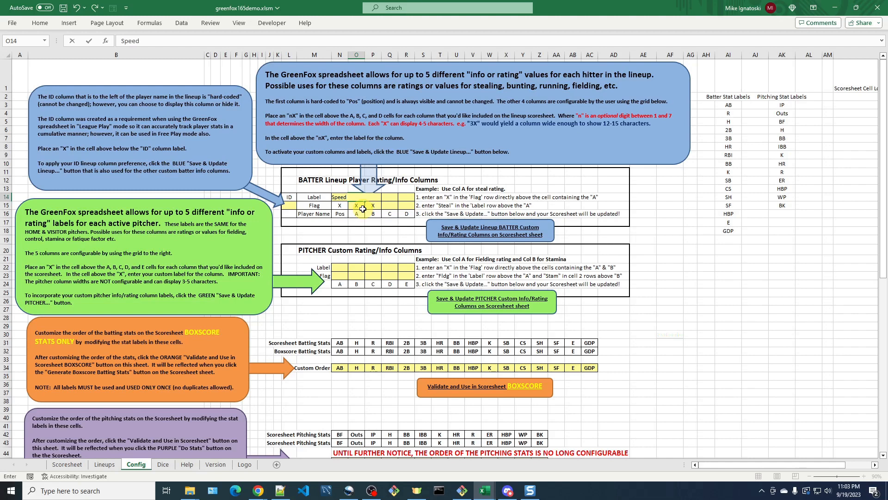
key("Return")
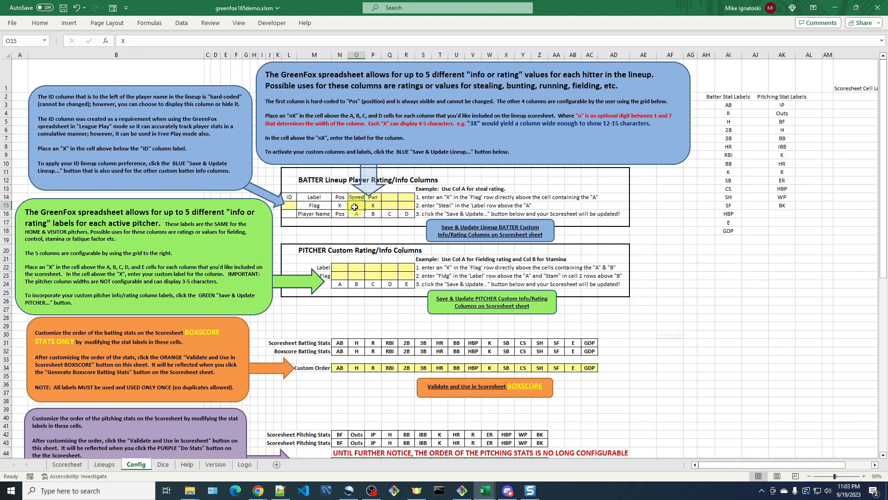
type("2")
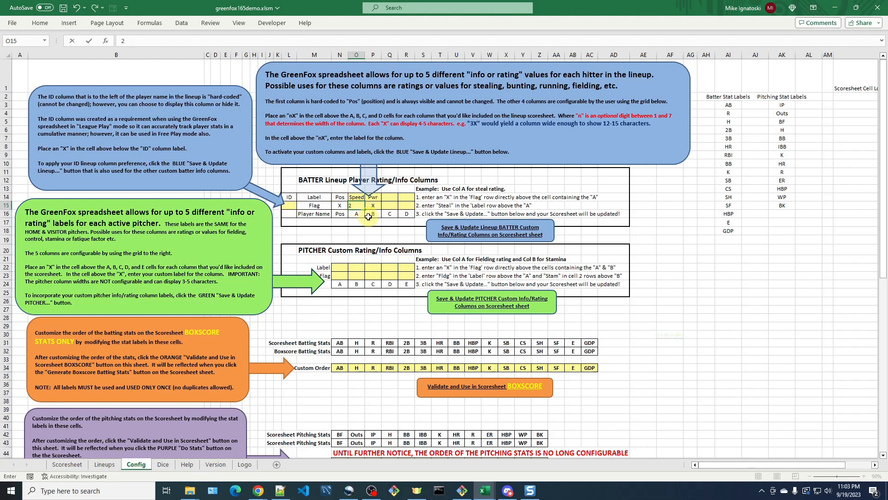
key("Return")
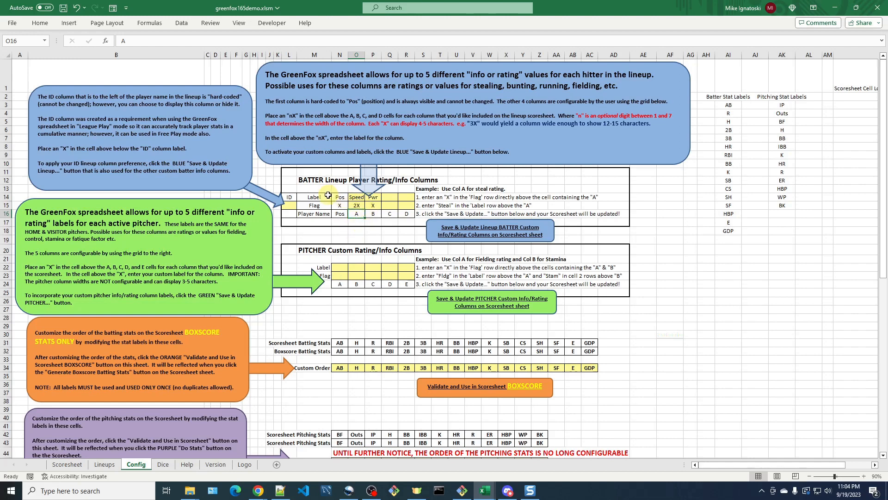
left_click(493, 228)
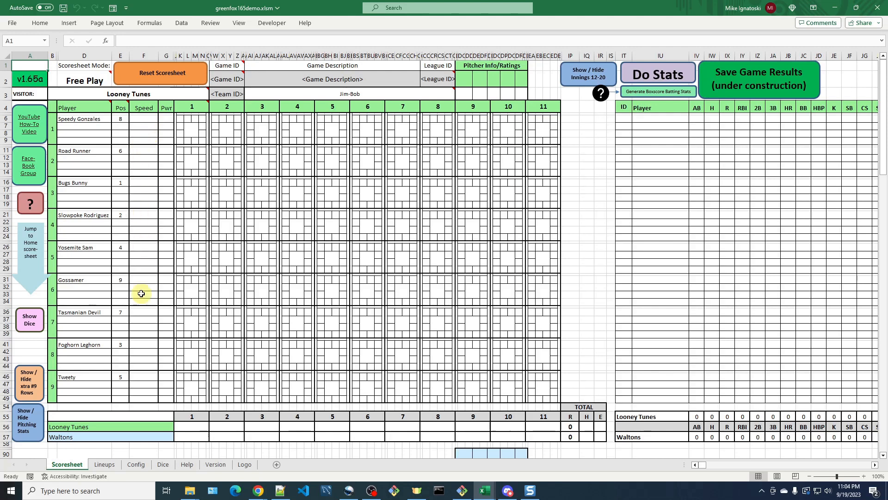
On the Lineups sheet, rename the Visitor Lineup team to Looney Tunes.
left_click(109, 468)
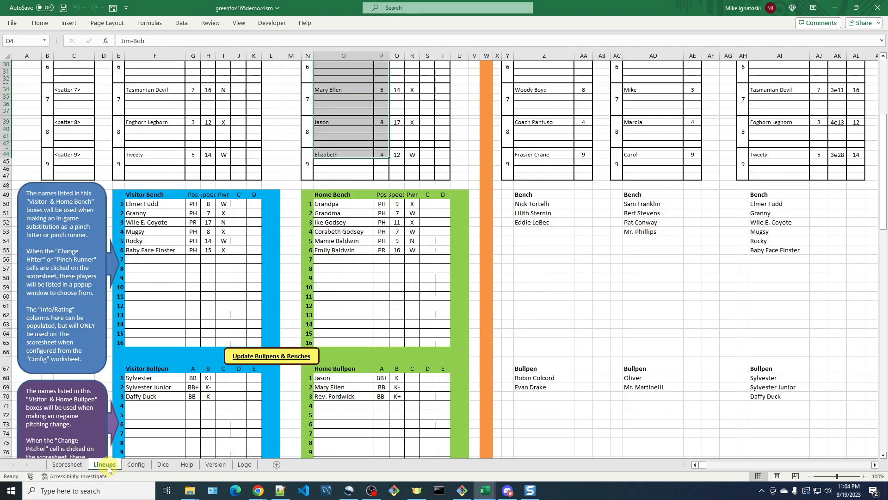
scroll(453, 276, "up", 3)
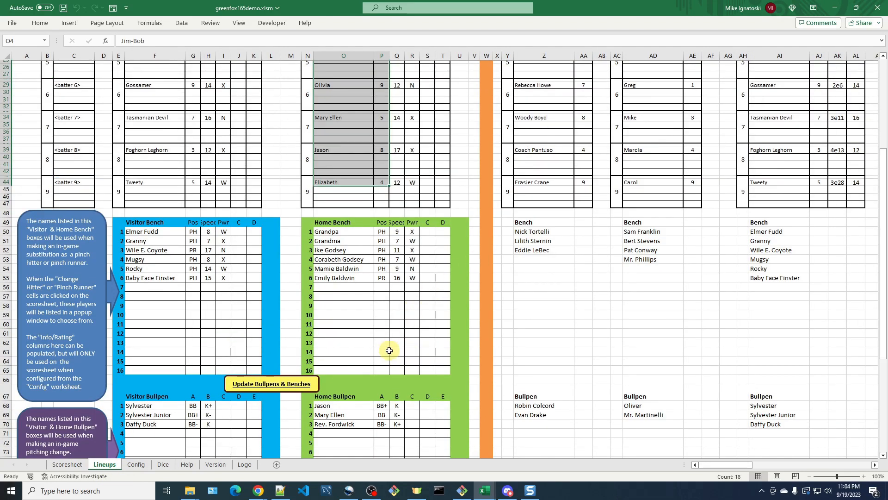
left_click(416, 307)
scroll(419, 313, "up", 8)
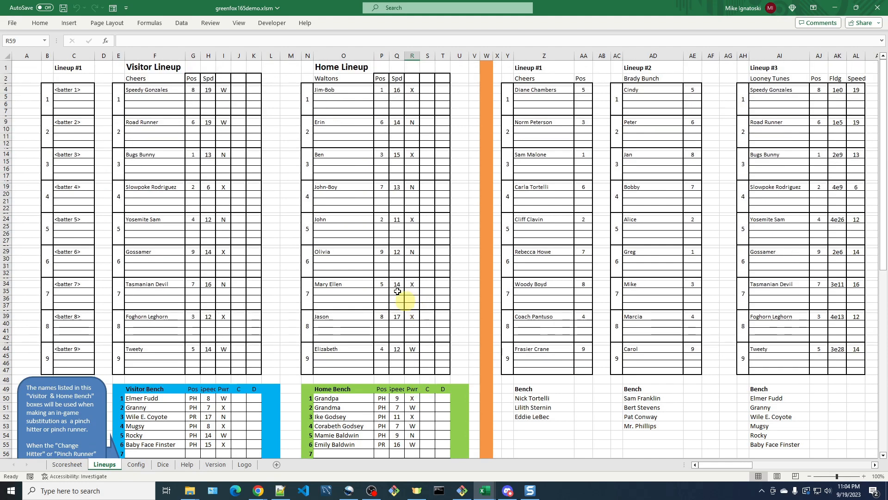
left_click(144, 80)
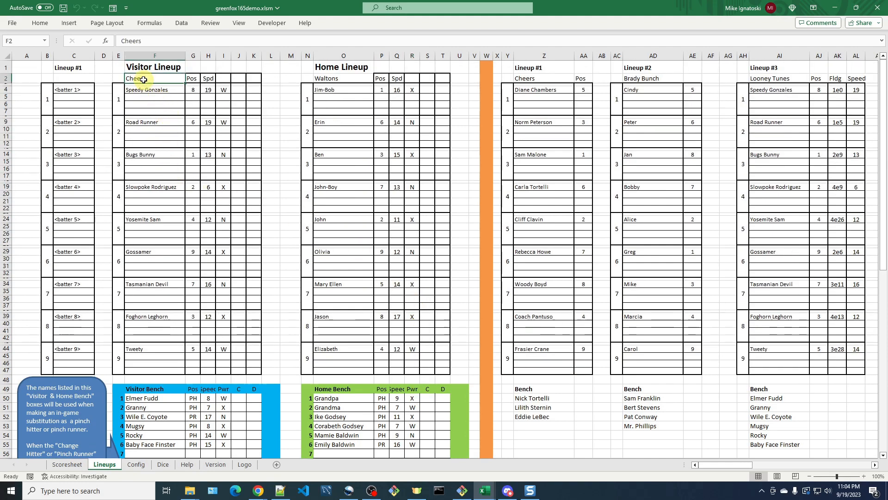
type("Loon")
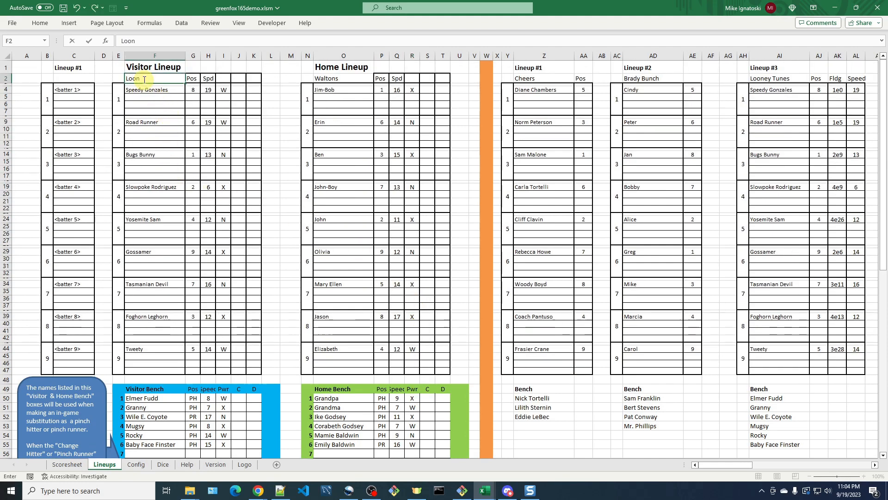
type("ey TU")
key("Return")
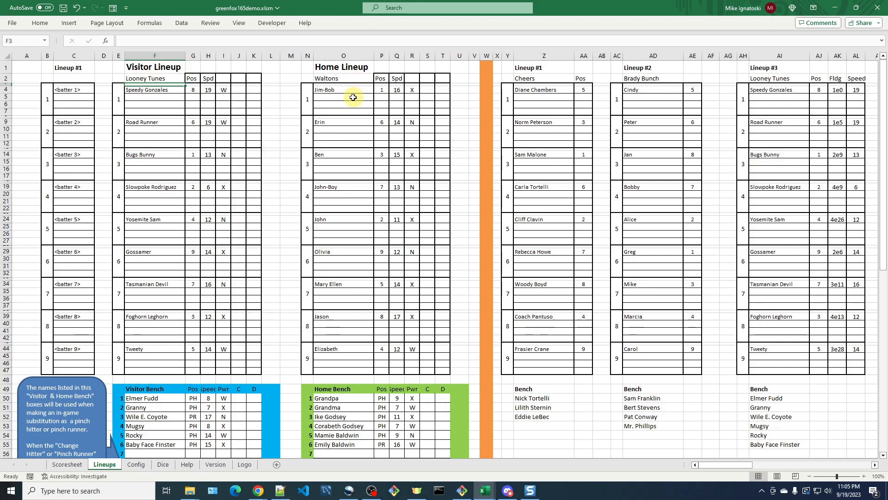
Add a Pwr heading beside Spd in both the Visitor Lineup and the Home Lineup.
left_click(223, 79)
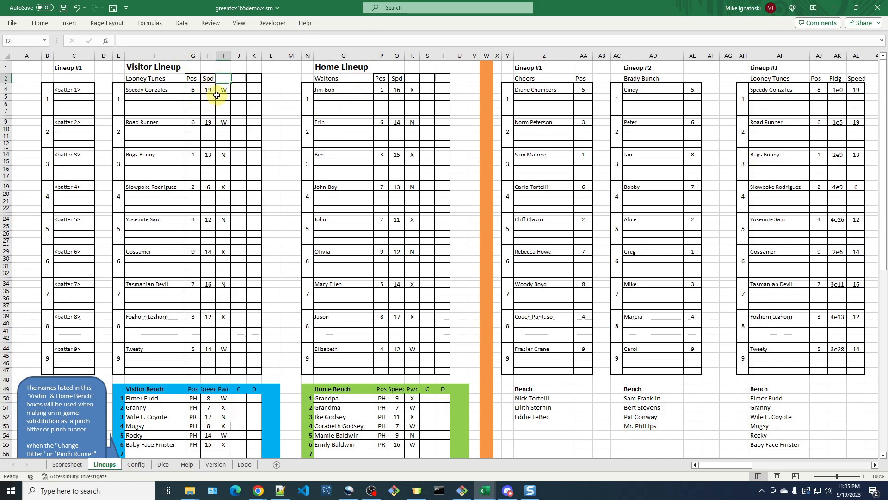
type("Pwr")
key("Return")
left_click(413, 79)
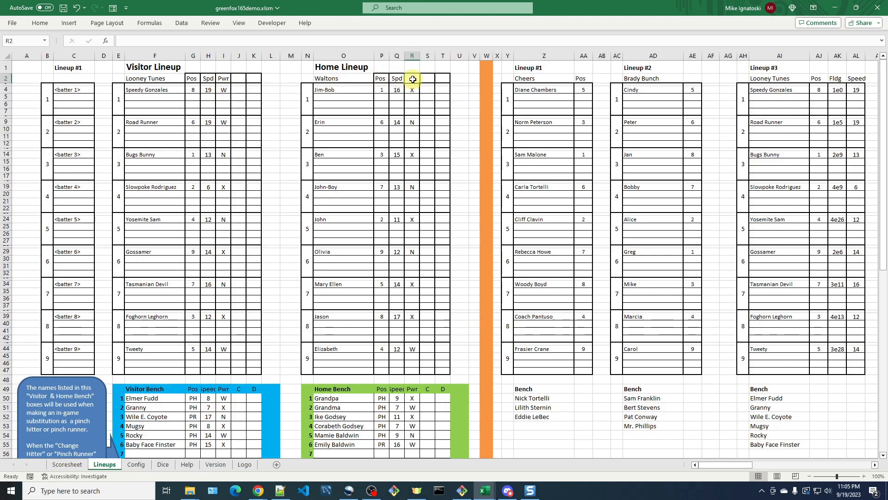
type("Pwr")
key("Return")
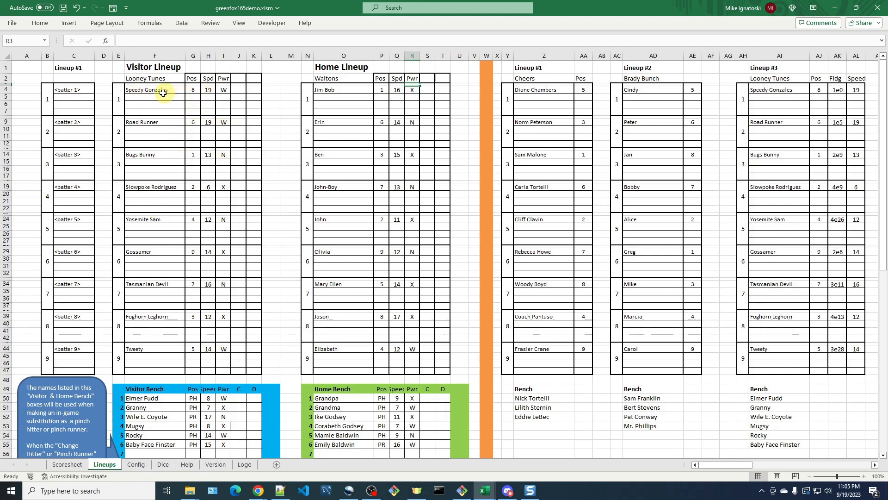
Copy all the visitor batters' Spd and Pwr ratings into the Speed and Pwr columns of the visitor scoresheet.
left_click(207, 90)
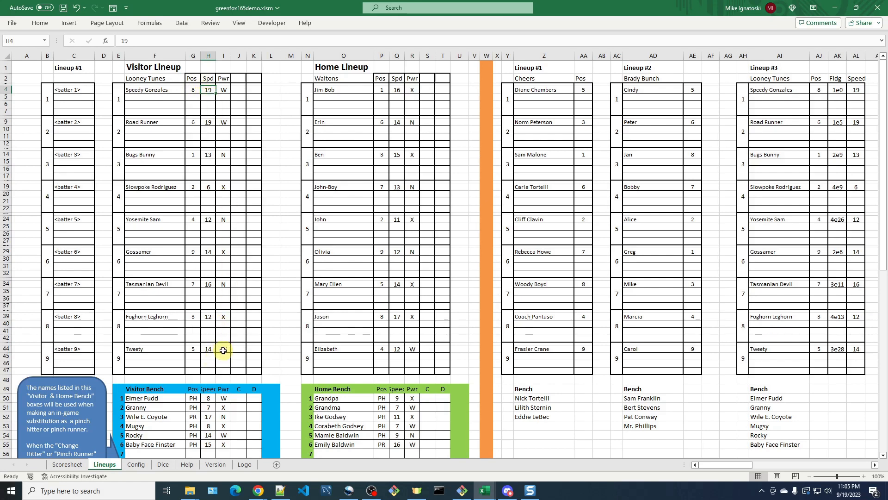
left_click(223, 351, "shift")
key("ctrl+c")
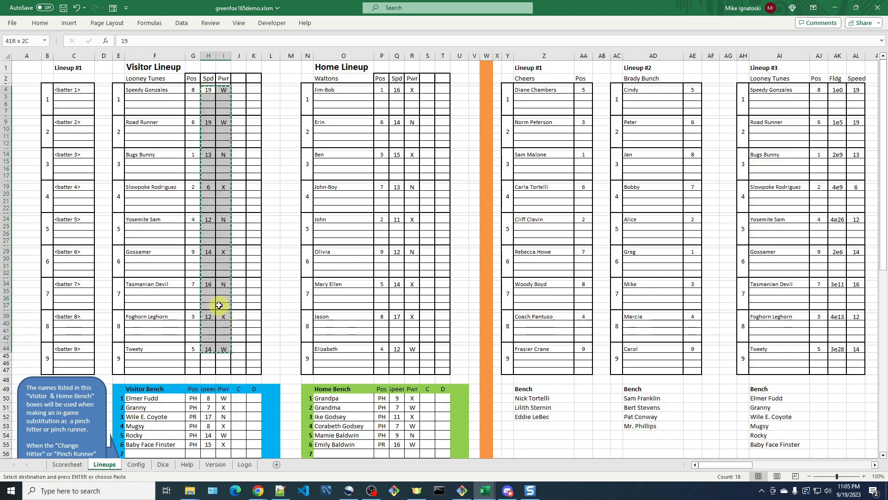
left_click(69, 465)
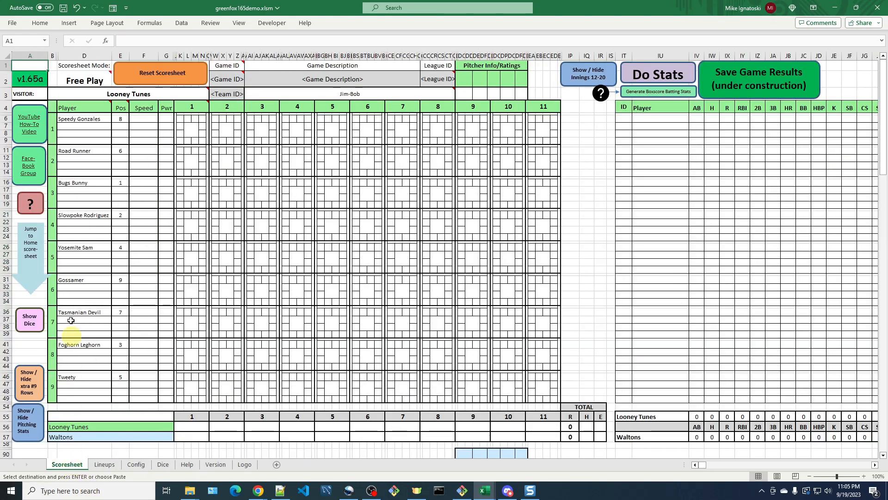
left_click(141, 119)
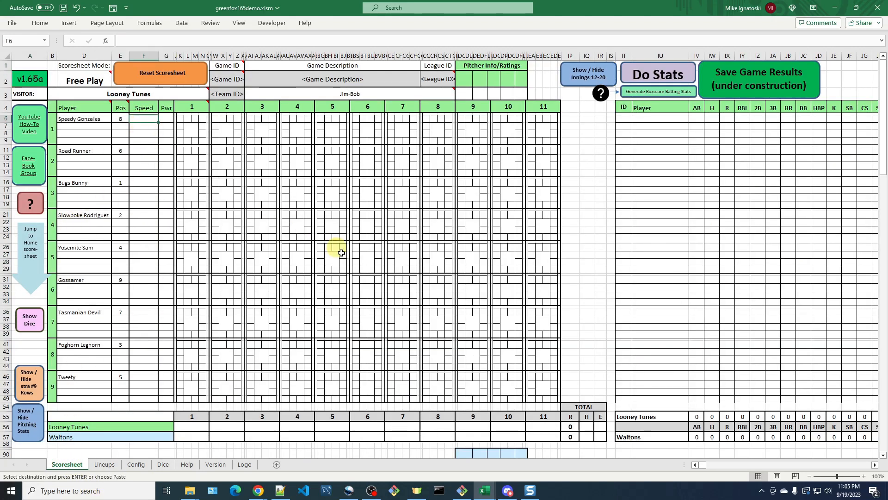
key("ctrl+v")
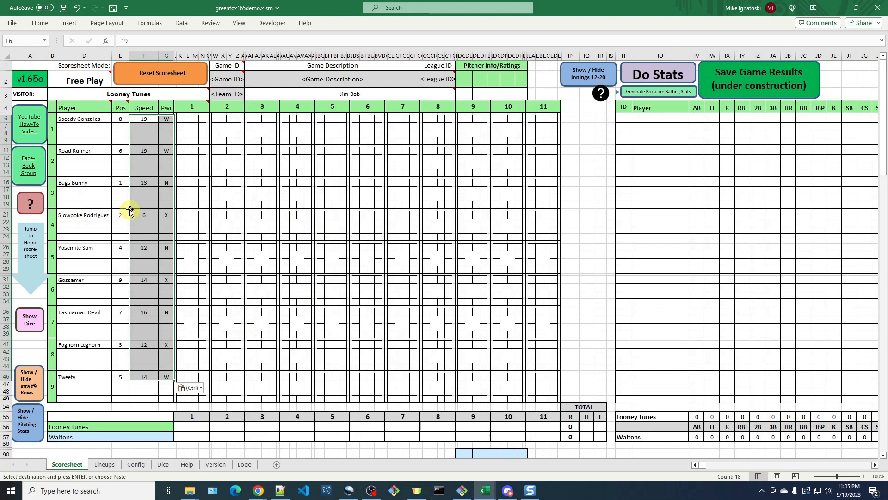
left_click(145, 386)
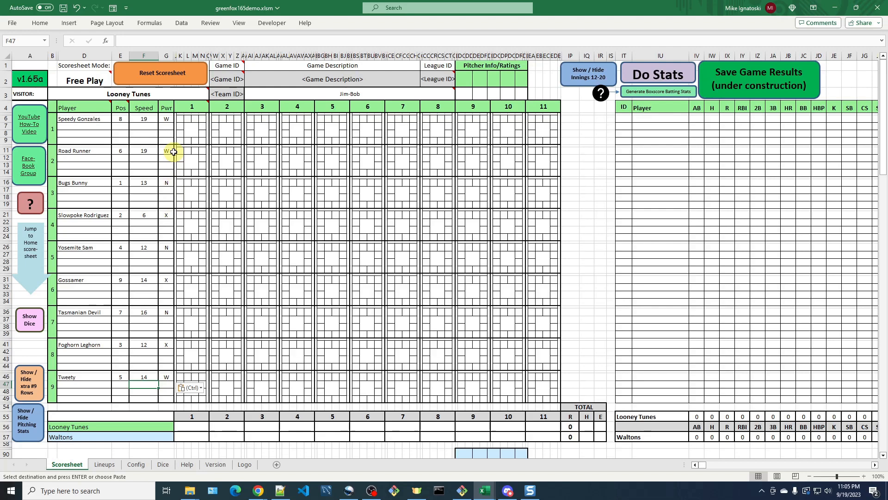
Copy all the home batters' Spd and Pwr ratings from the Lineups sheet into the Speed and Pwr columns of the home scoresheet.
left_click(103, 464)
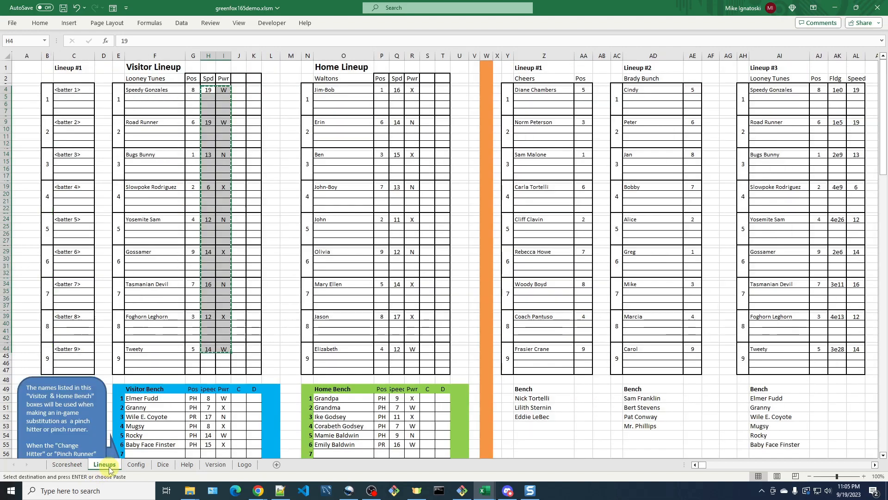
left_click(398, 90)
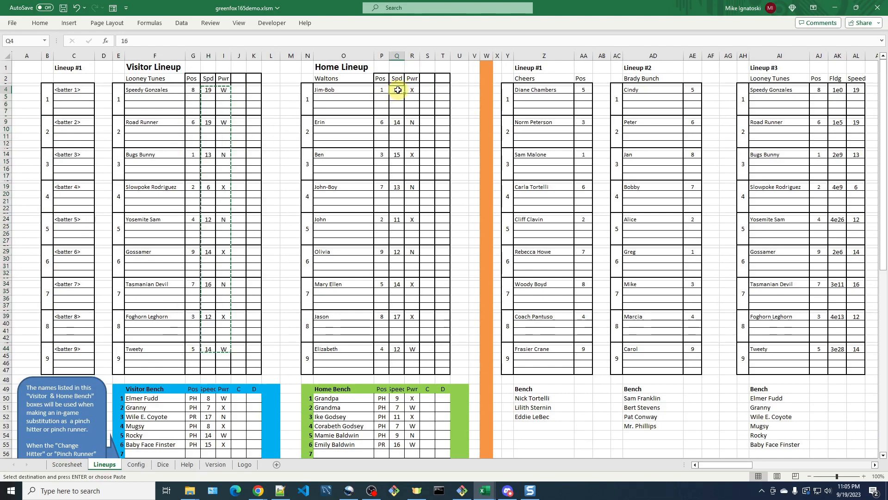
left_click(412, 347, "shift")
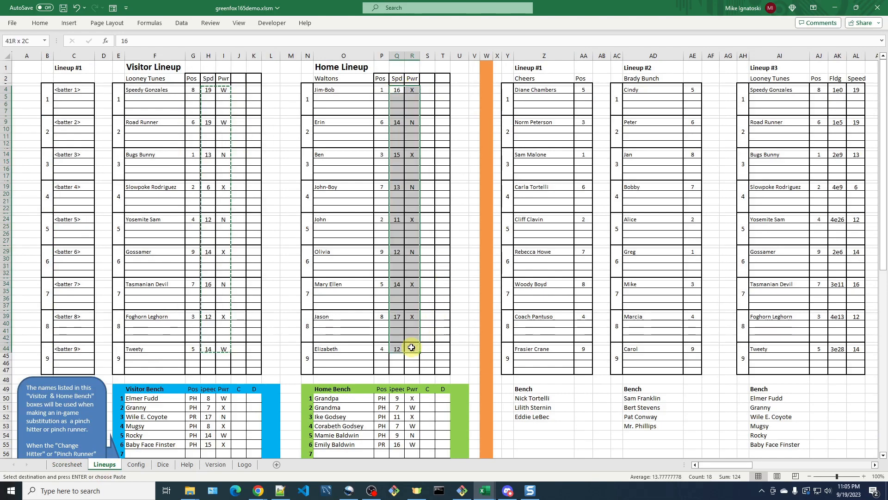
left_click(67, 464)
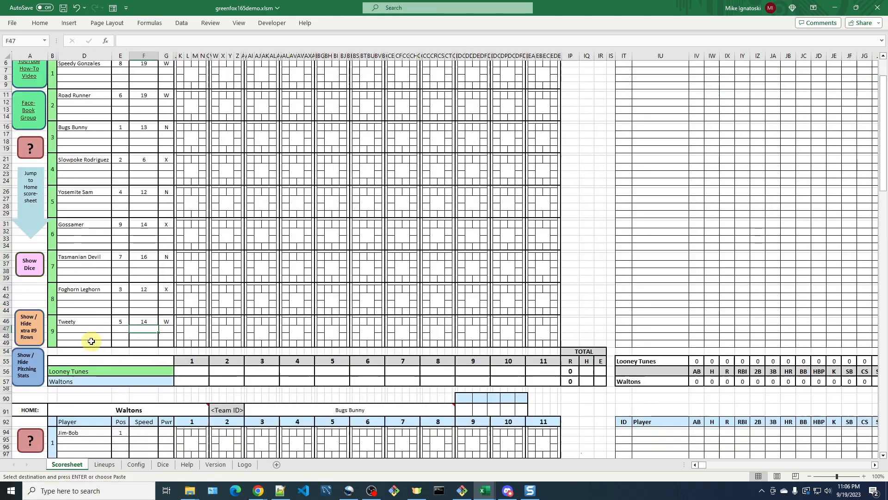
scroll(115, 341, "down", 9)
left_click(148, 268)
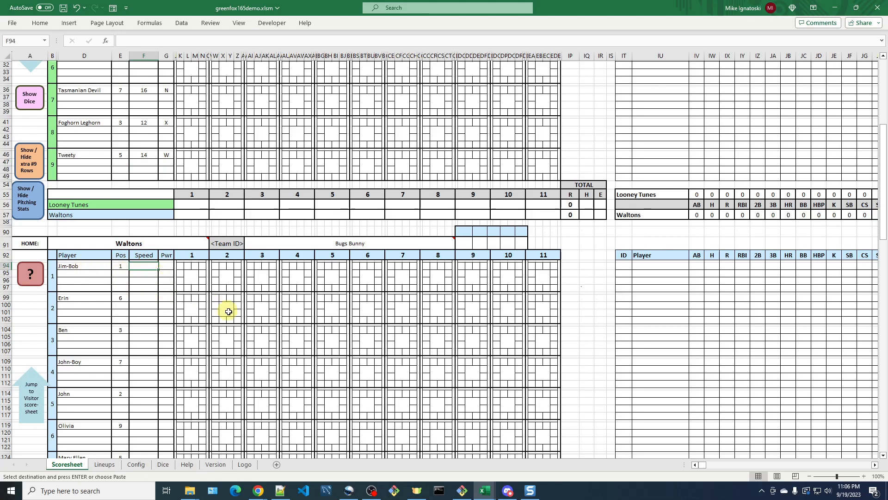
key("ctrl+v")
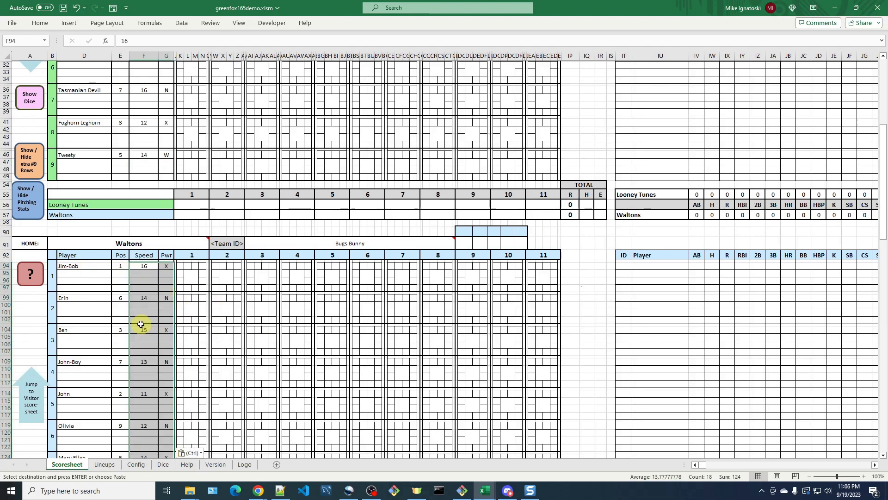
left_click(586, 243)
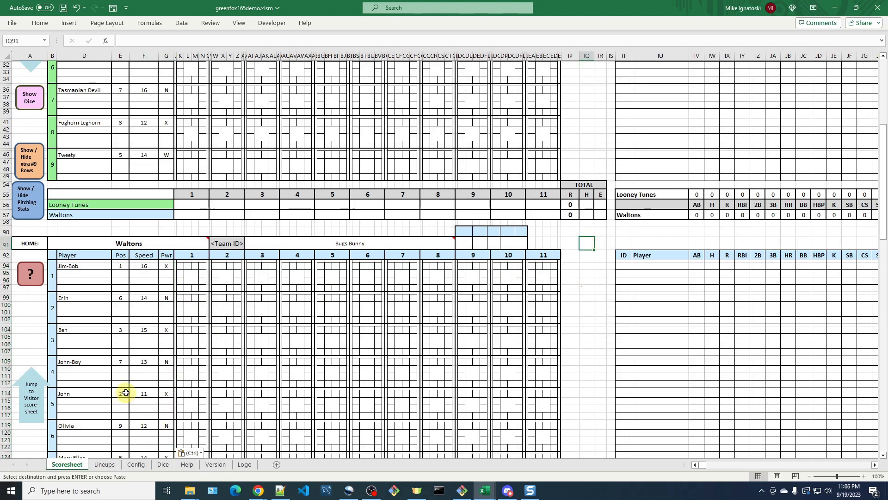
Review the custom rating column settings on the Config sheet and the visitor's Pitcher Info/Ratings area on the scoresheet.
scroll(123, 391, "up", 6)
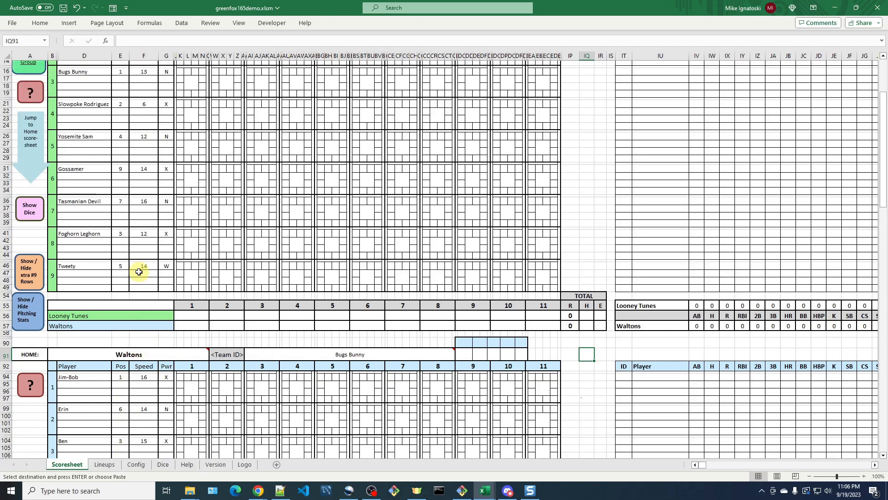
left_click(137, 464)
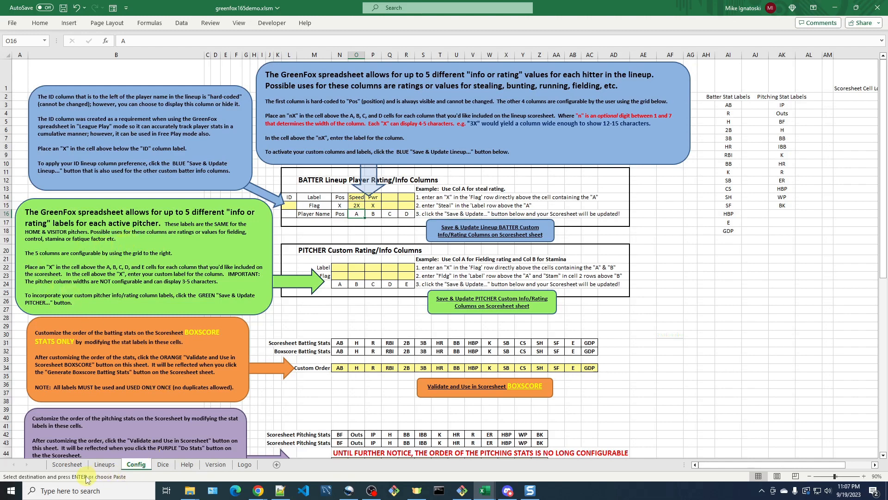
left_click(68, 464)
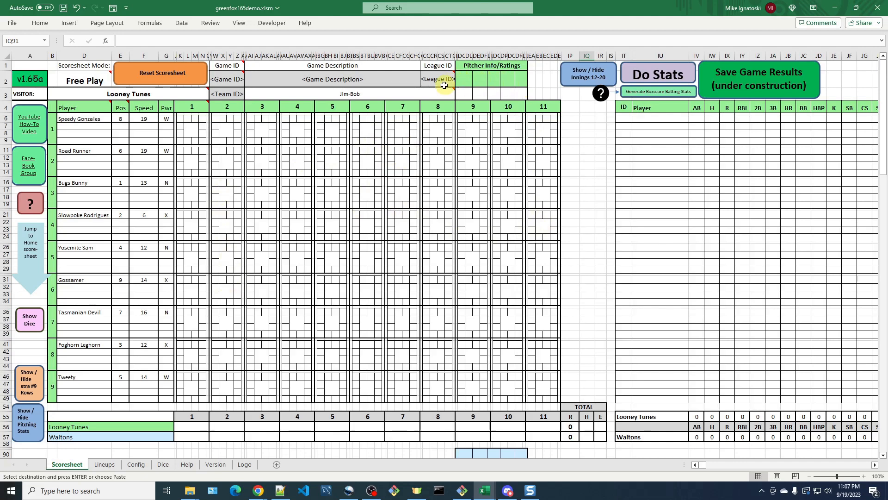
mouse_move(396, 100)
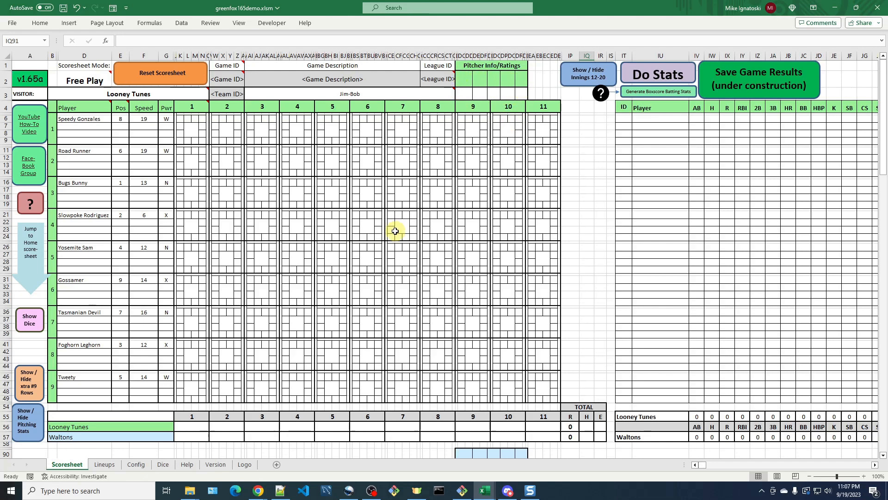
Show the pitching stats section, examine the home Pitcher Info/Ratings area, and hide the section again.
scroll(395, 230, "down", 4)
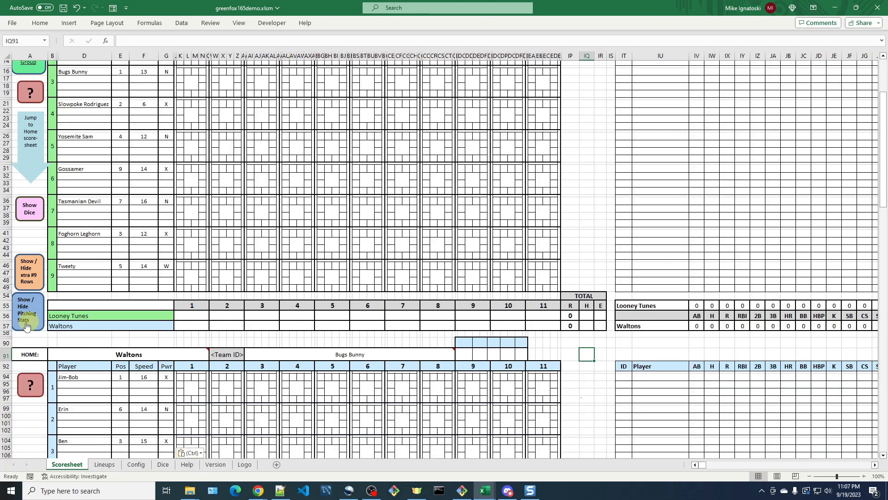
scroll(43, 327, "down", 5)
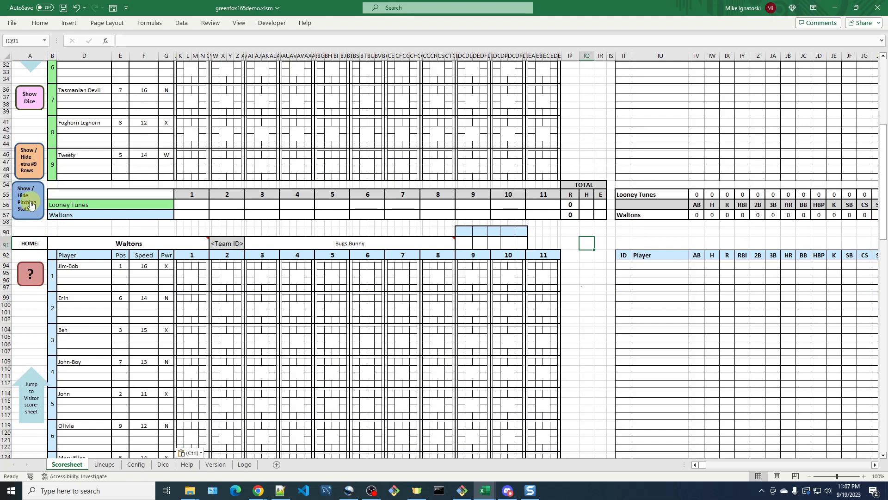
left_click(30, 204)
scroll(119, 311, "down", 3)
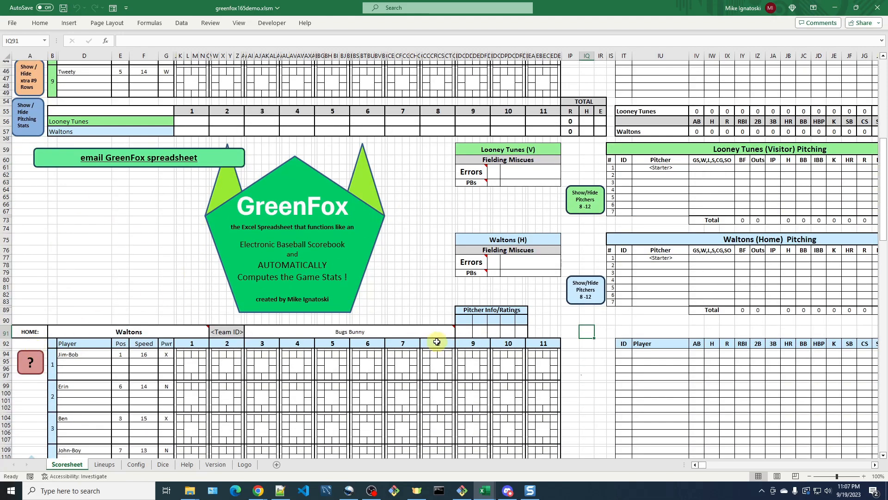
mouse_move(383, 332)
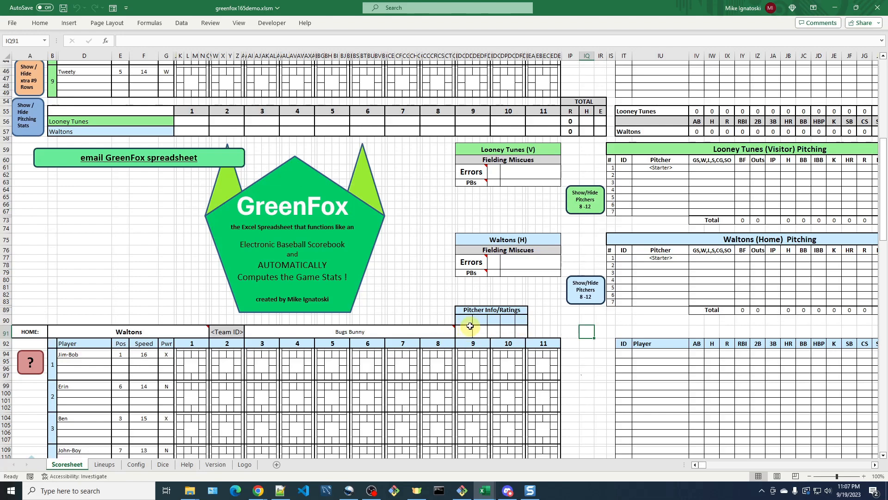
scroll(471, 326, "up", 4)
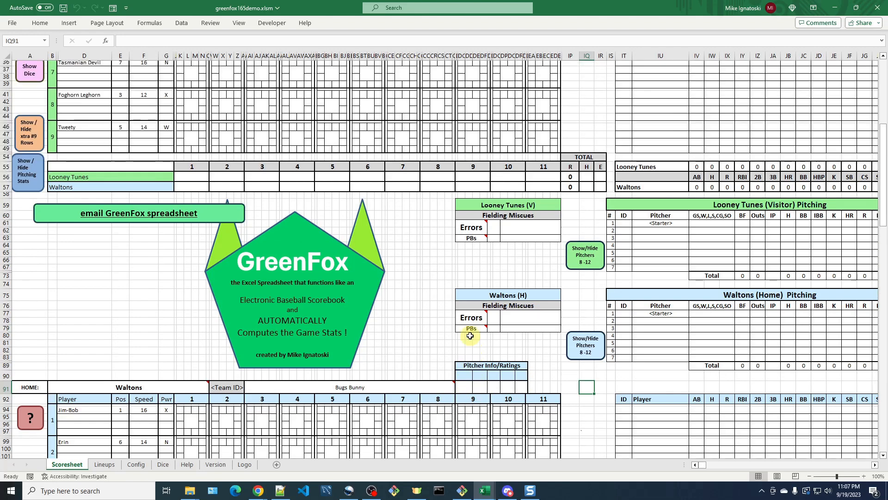
scroll(470, 335, "down", 3)
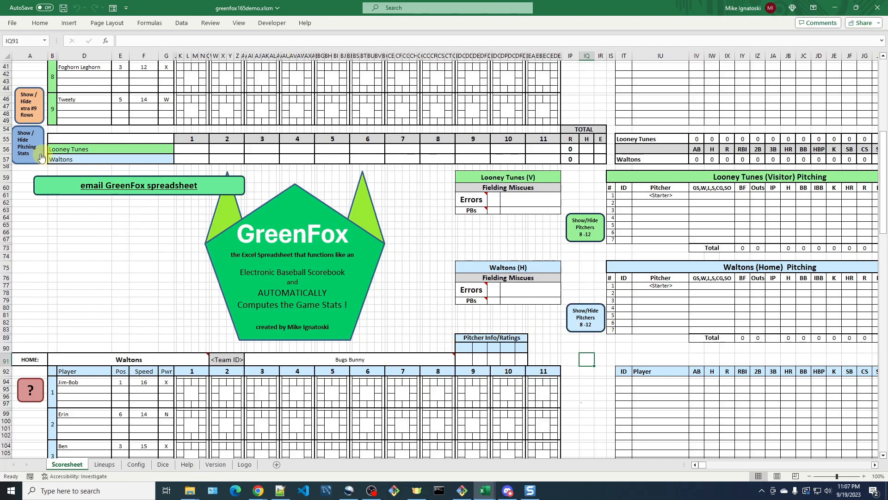
left_click(27, 149)
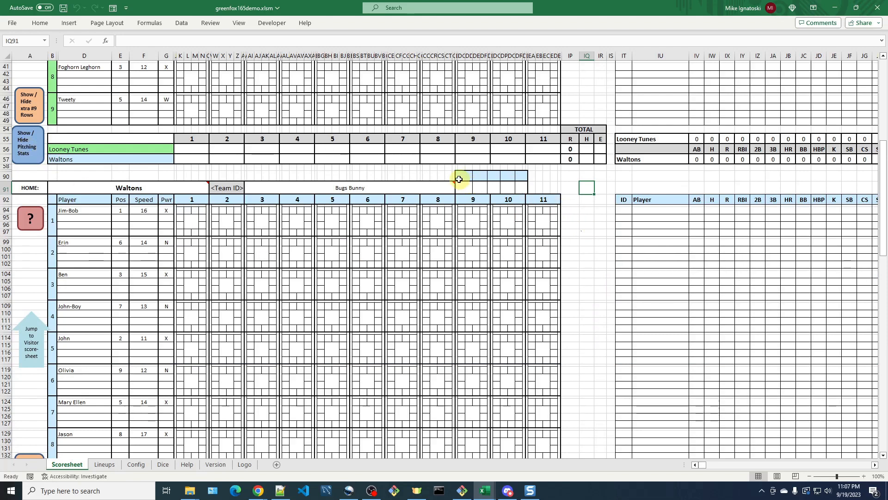
scroll(509, 182, "up", 10)
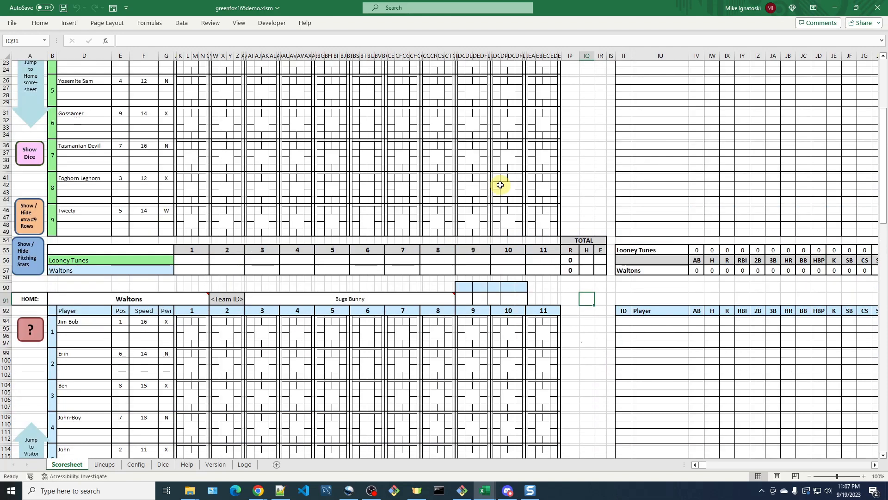
scroll(500, 184, "up", 2)
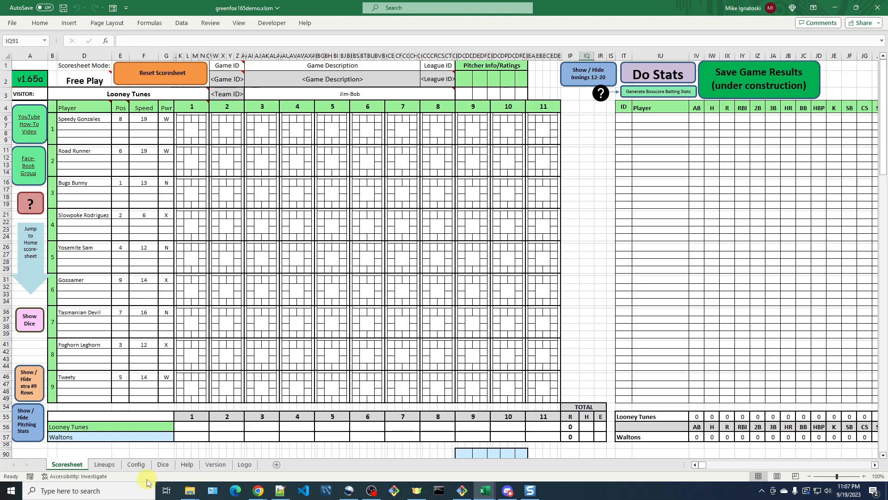
On the Config sheet, flag pitcher custom rating columns A and B with X.
left_click(136, 464)
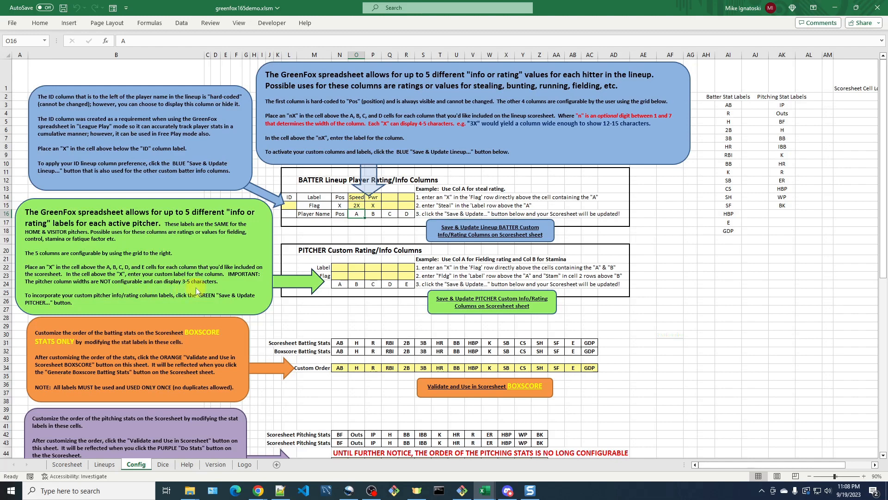
left_click(68, 466)
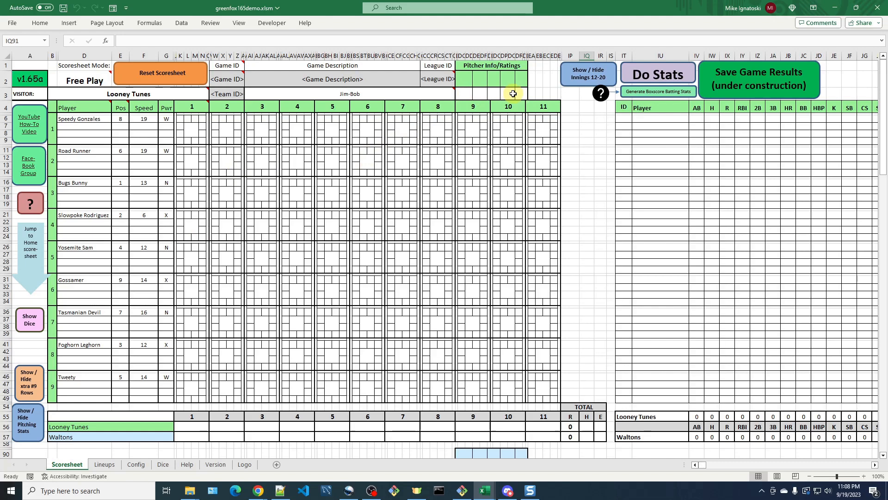
left_click(136, 465)
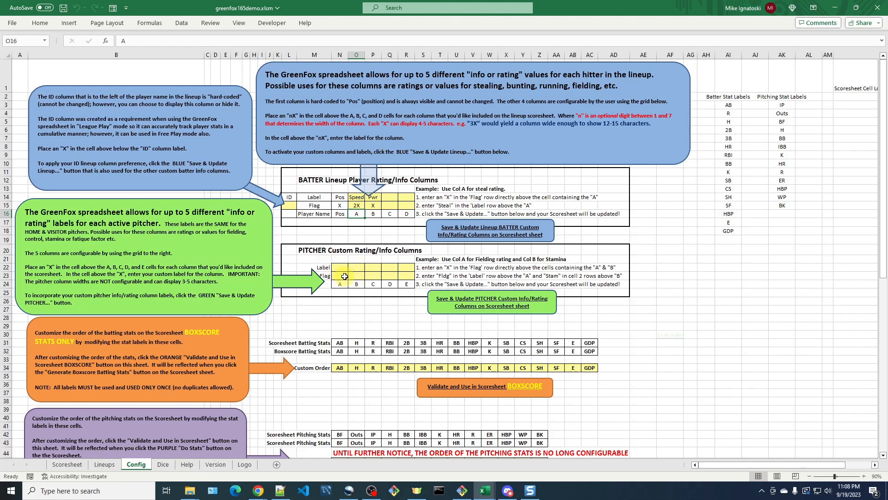
left_click(341, 276)
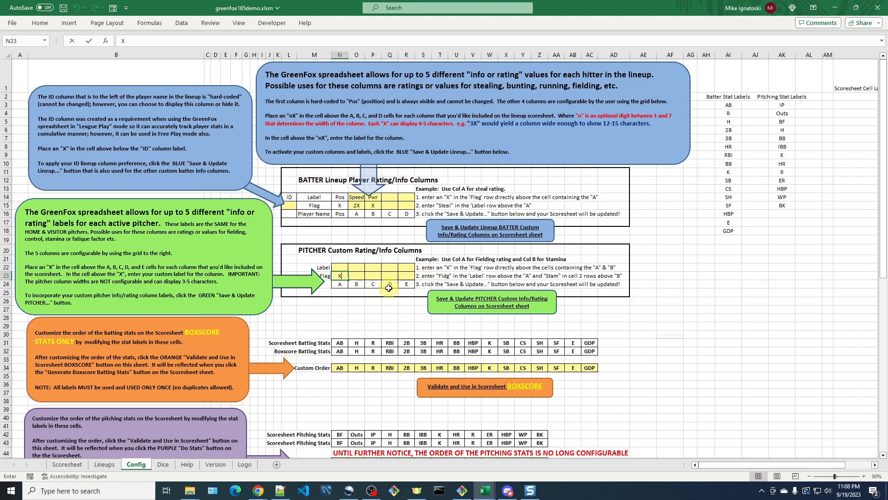
key("Tab")
type("X")
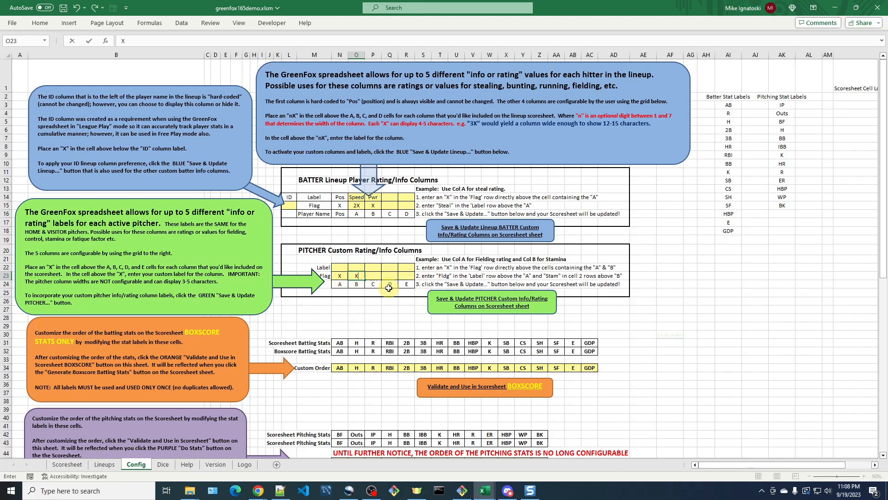
key("Tab")
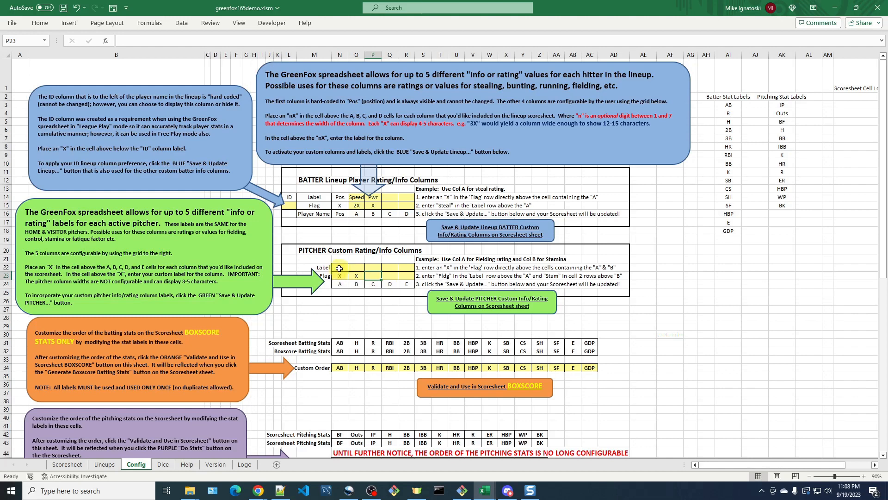
Label pitcher rating columns A and B as BB and K, and save the custom pitcher columns to the scoresheet.
left_click(339, 267)
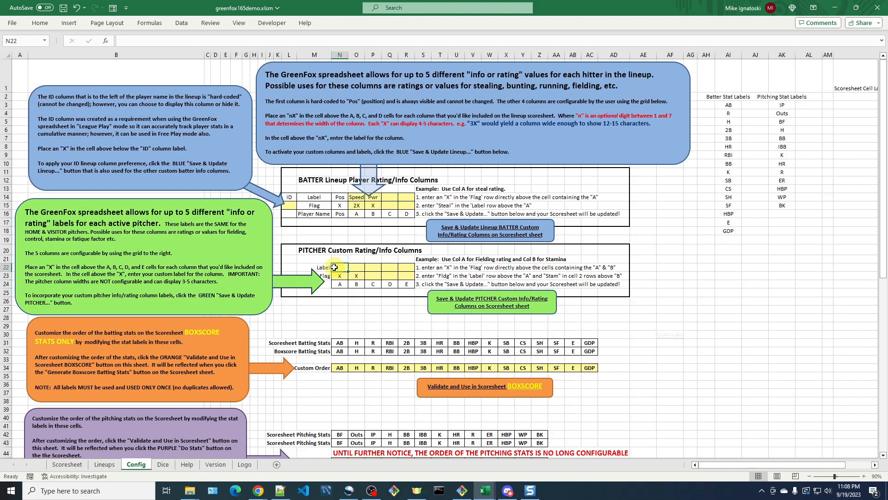
type("BB")
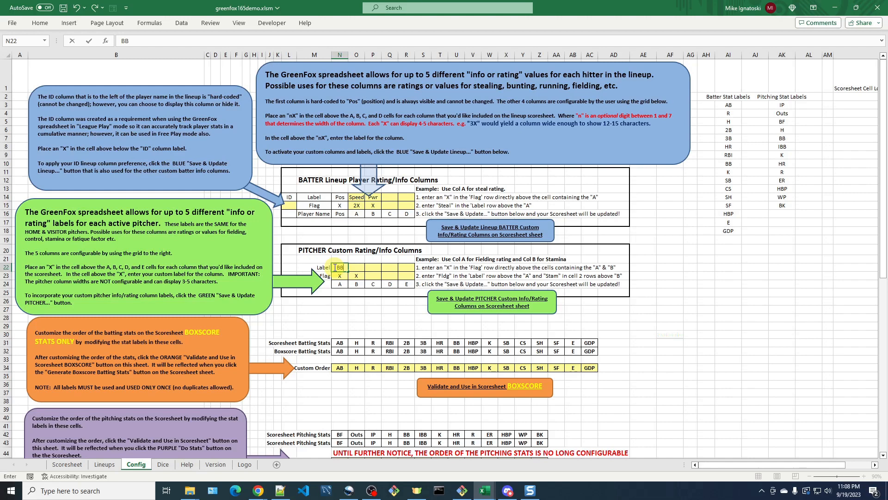
key("Tab")
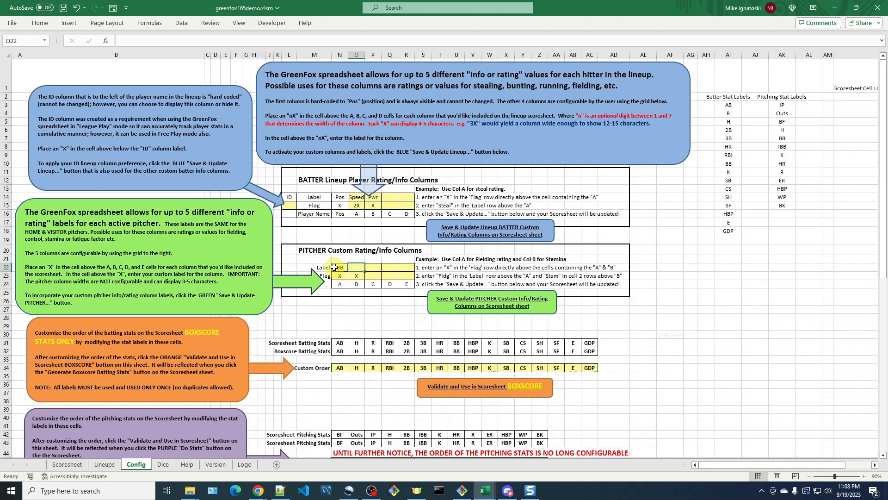
type("K")
key("Return")
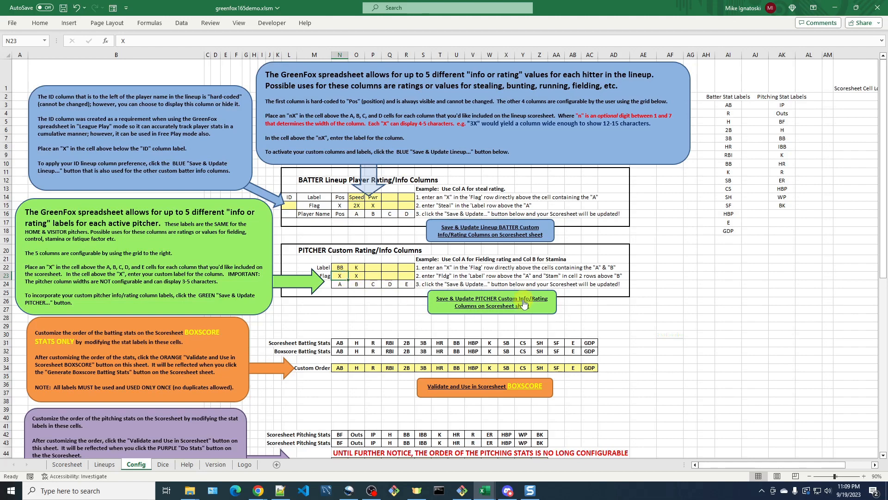
left_click(525, 303)
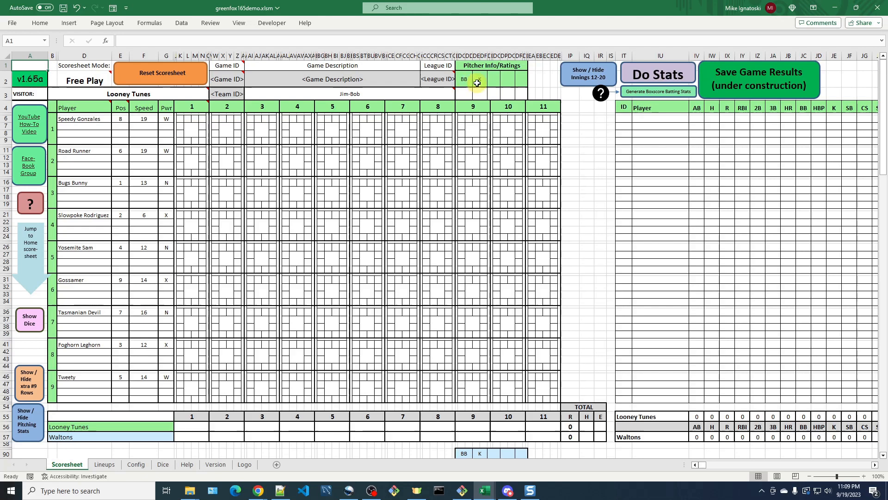
Enter BB+ and K+ as Bugs Bunny's BB and K pitcher ratings above the home scoresheet.
scroll(478, 165, "down", 3)
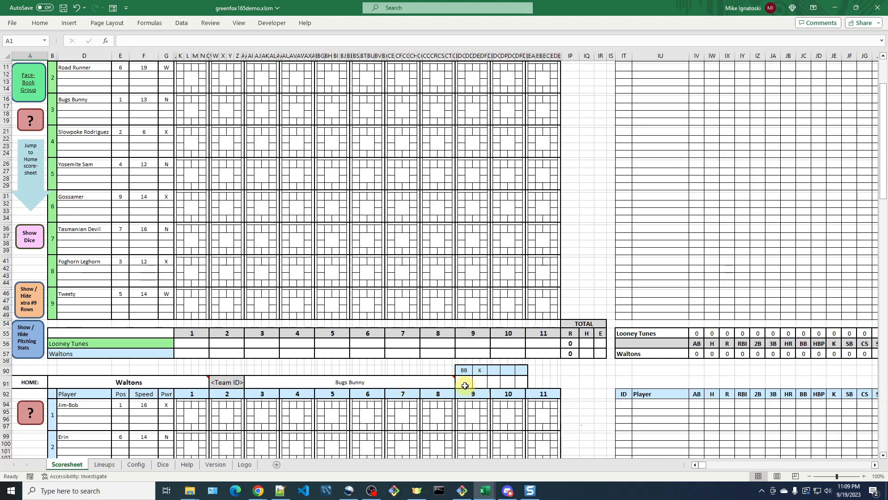
left_click(465, 381)
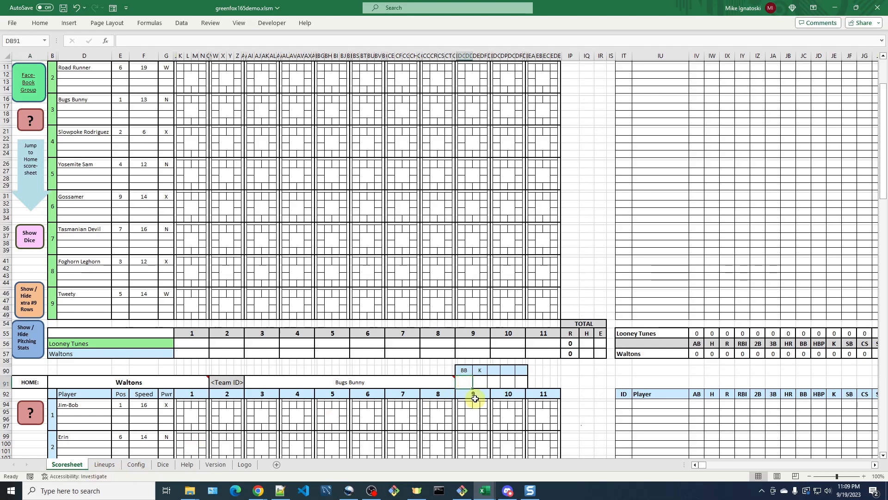
type("BB+")
key("Tab")
type("K")
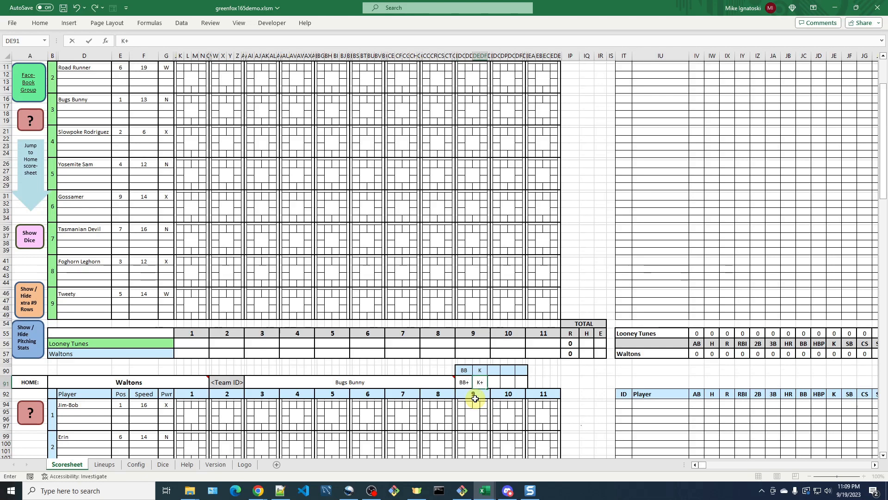
type("+")
left_click(475, 399)
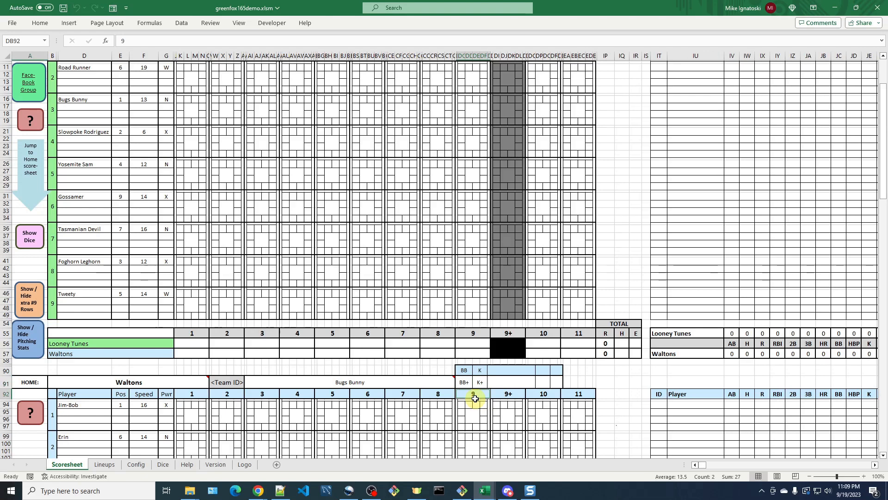
Collapse the extra 9+ inning column, and enter BB and K- as Jim-Bob's BB and K pitcher ratings above the visitor scoresheet.
left_click(507, 395)
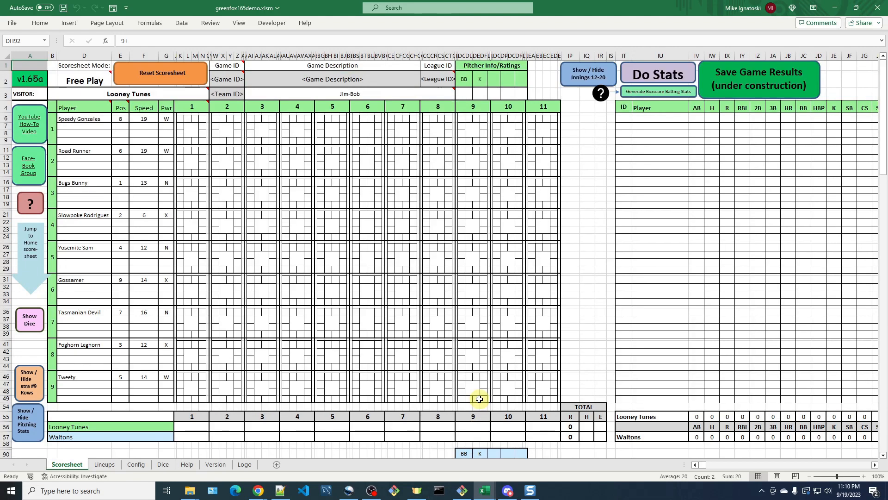
left_click(464, 95)
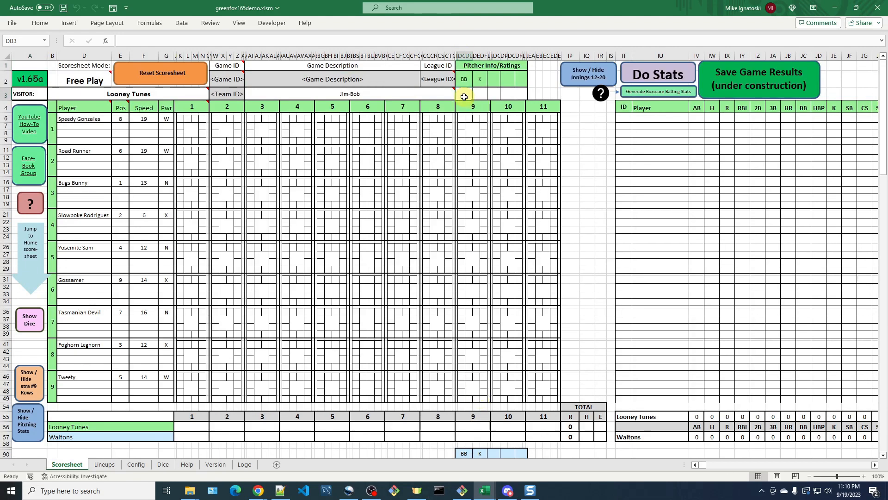
type("VV")
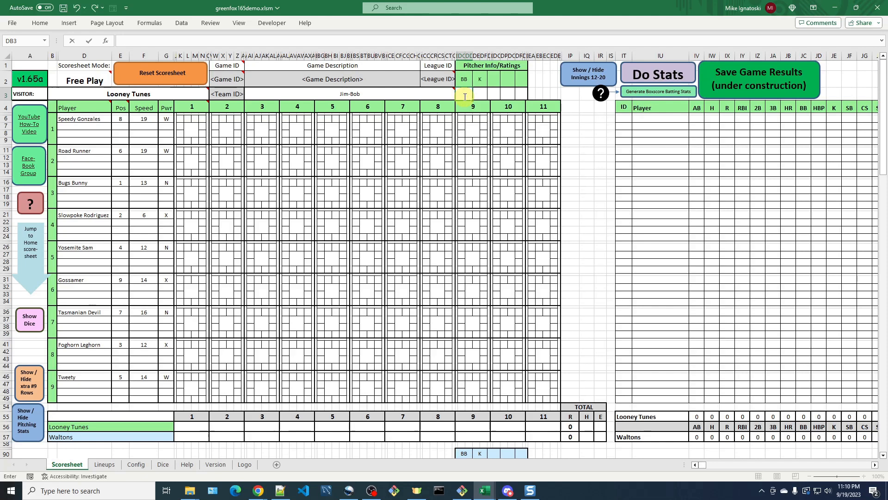
key("Tab")
type("K")
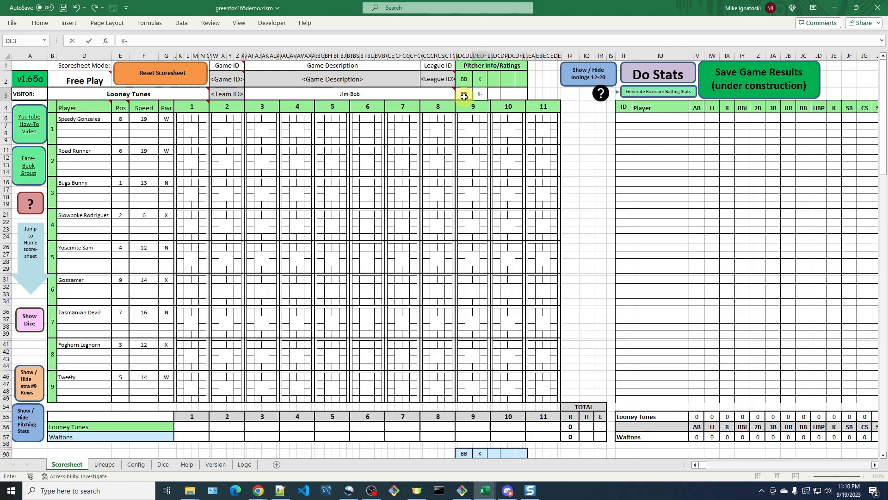
left_click(496, 95)
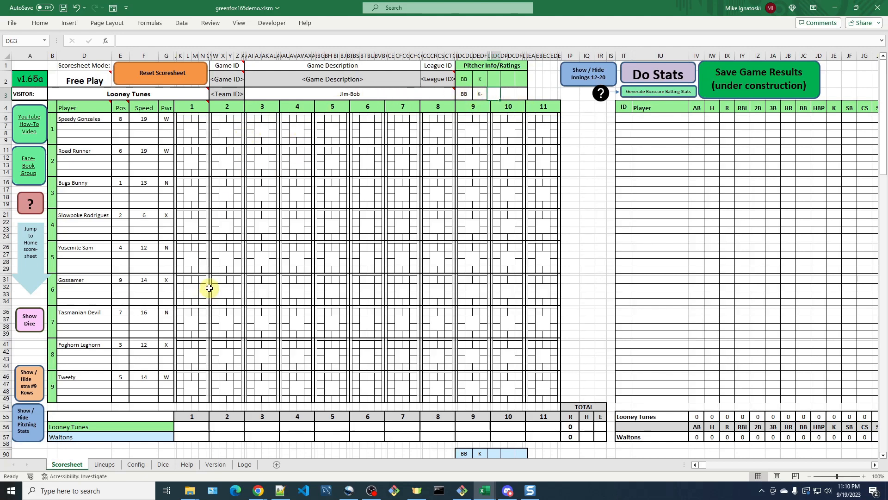
On the Lineups sheet, examine the custom rating columns in the visitor and home lineups, benches and bullpens.
left_click(105, 464)
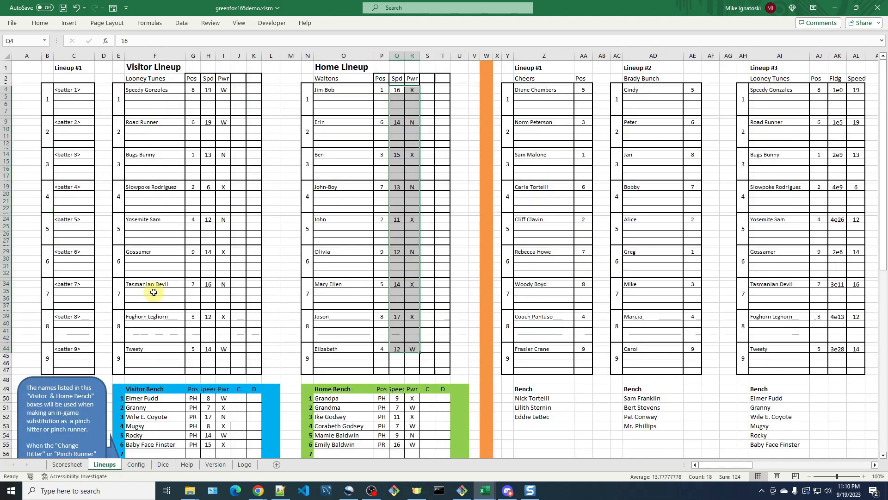
left_click(289, 139)
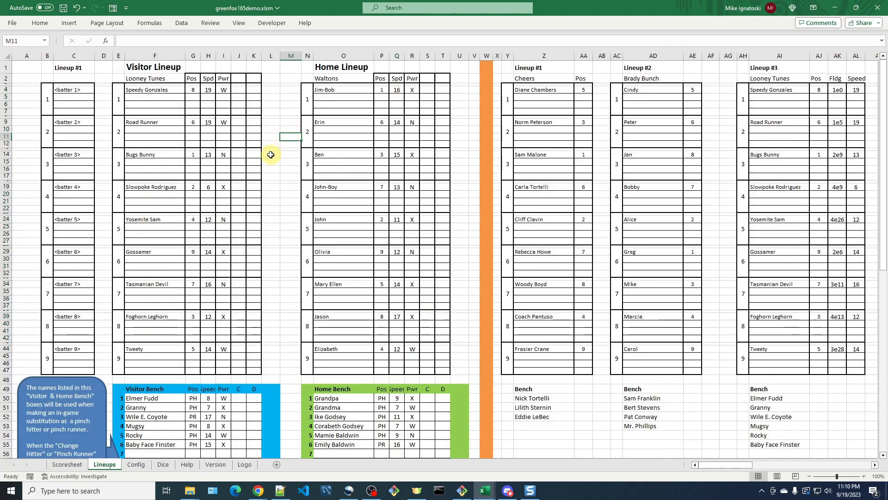
scroll(174, 351, "down", 1)
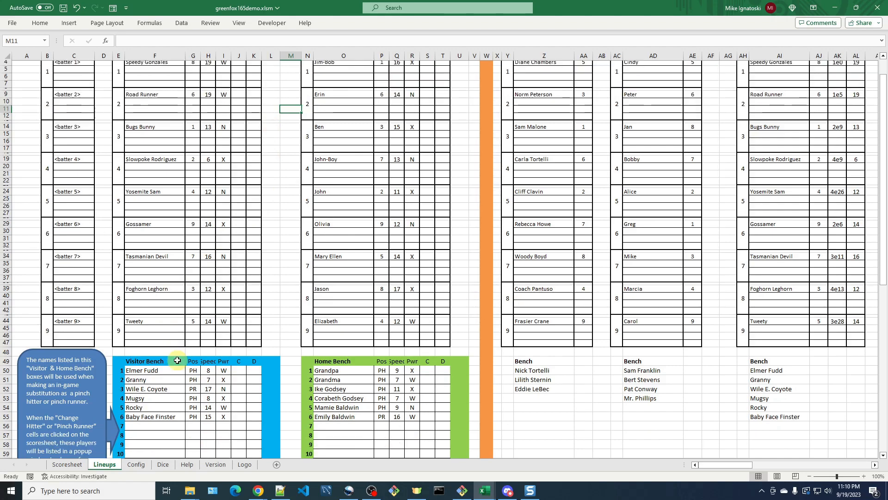
scroll(276, 350, "down", 4)
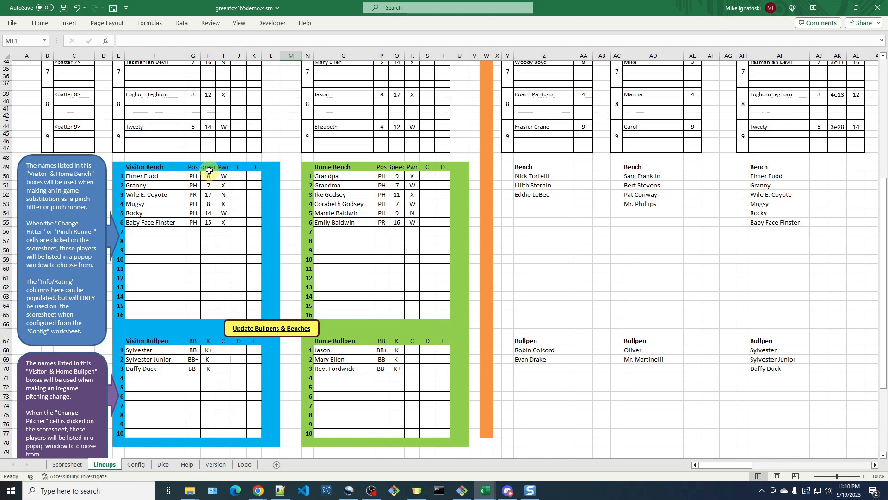
left_click(223, 175)
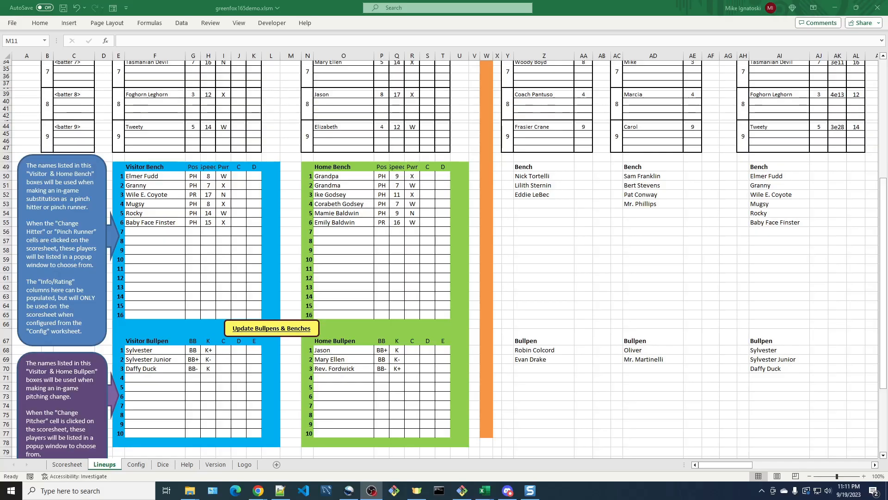
Back on the Scoresheet, consult the batter block key for the cells that change the hitter, runner and pitcher, and close it.
left_click(73, 466)
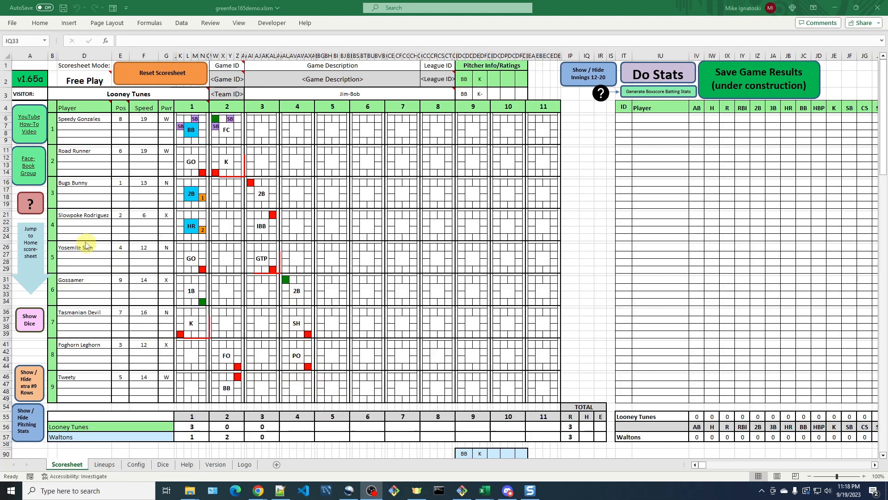
left_click(32, 204)
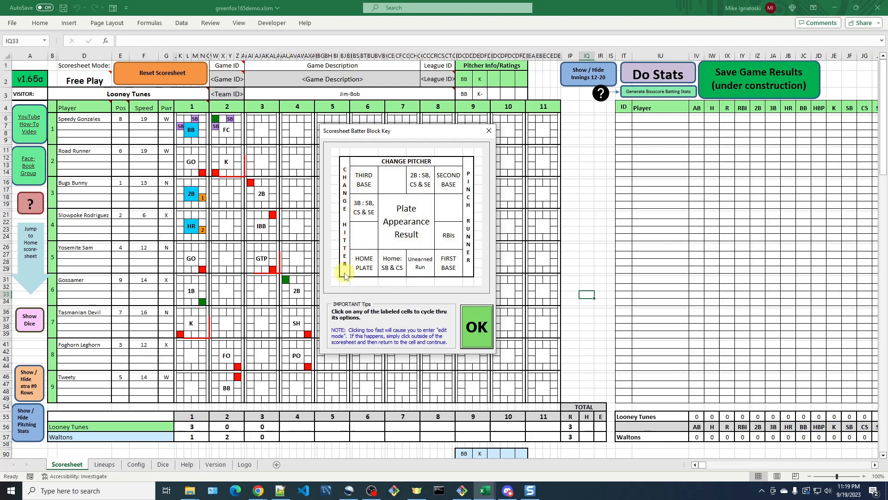
left_click(478, 325)
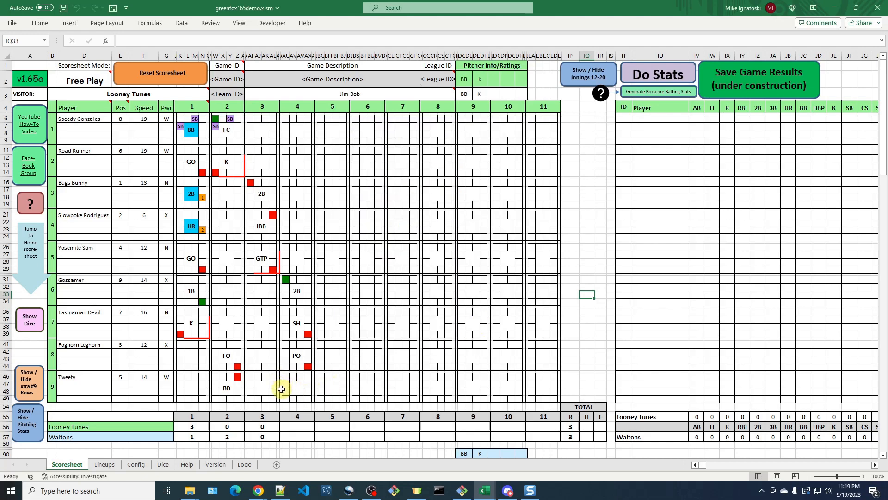
Check the visitor bench substitutes offered for Tweety's inning 4 block, cancel, and compare them with the Visitor Bench ratings on the Lineups sheet.
left_click(281, 388)
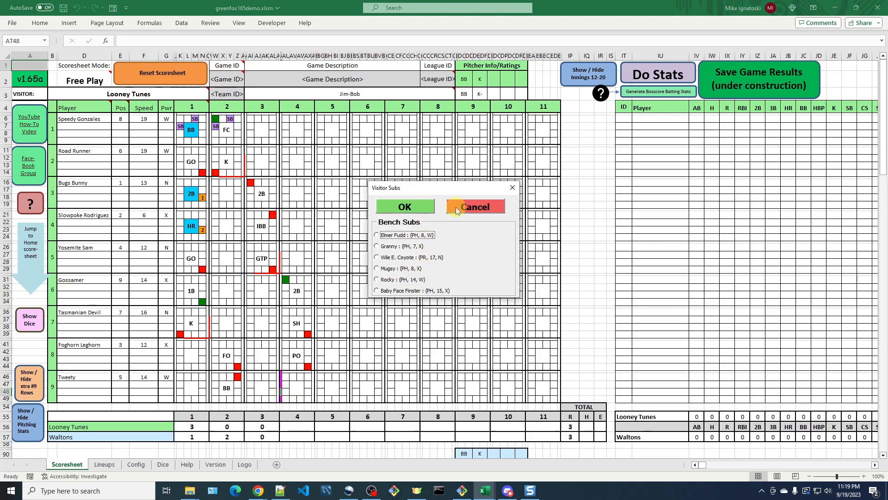
left_click(487, 208)
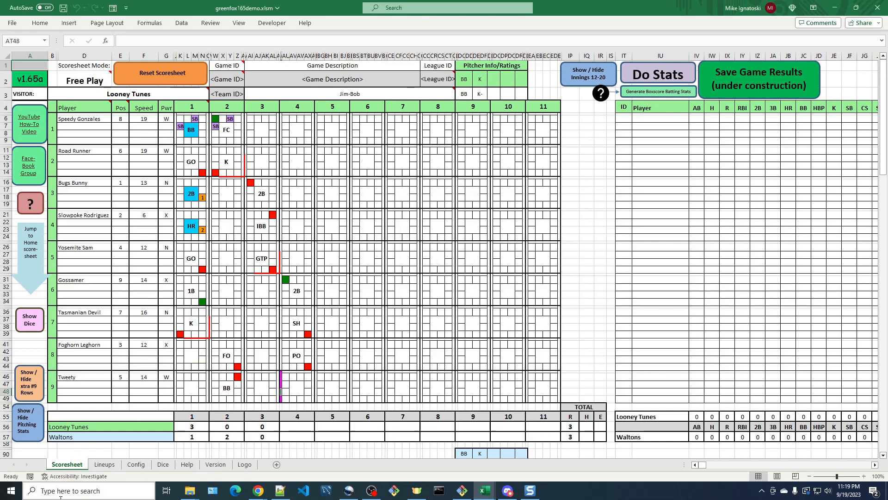
left_click(105, 464)
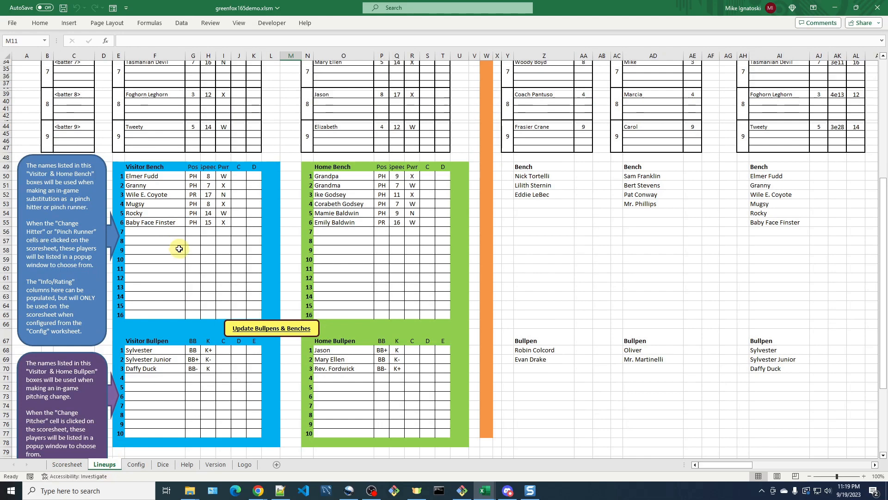
scroll(178, 248, "up", 1)
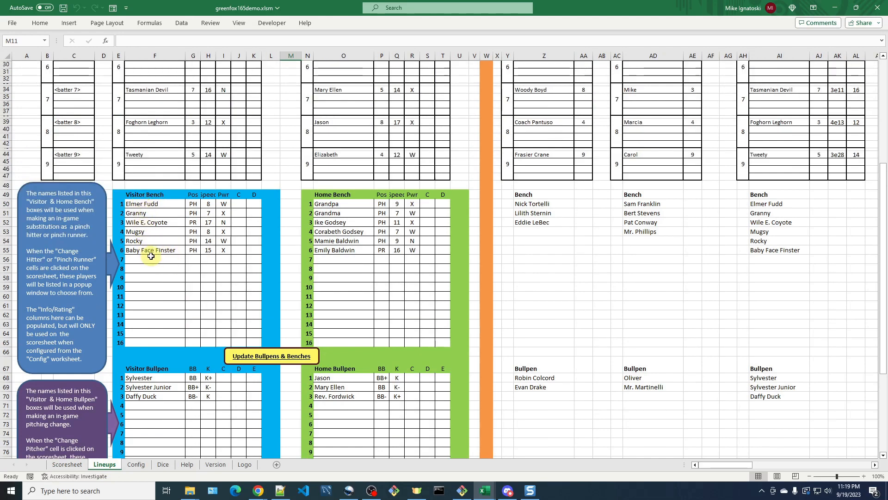
left_click(195, 223)
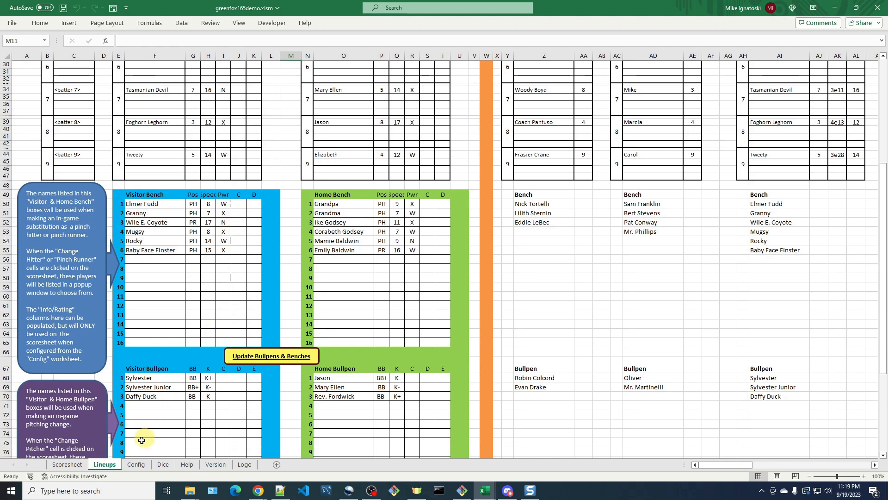
left_click(67, 464)
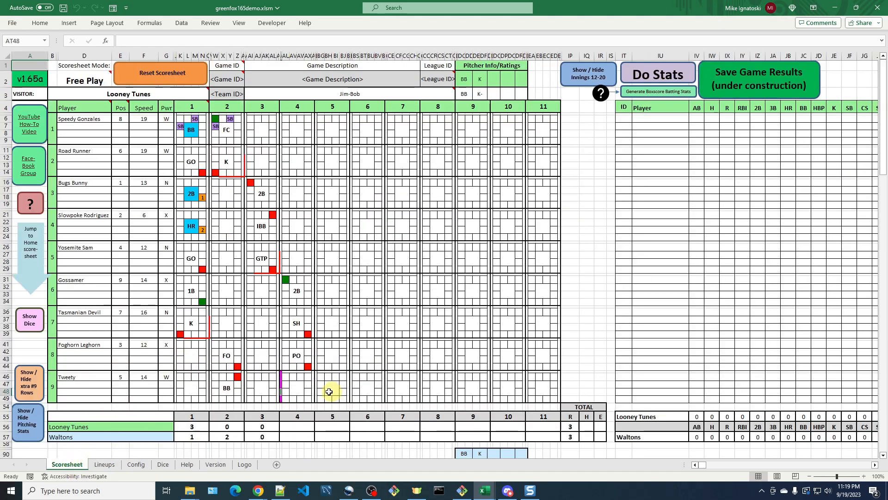
Clear the leftover hitter-change mark on Tweety's inning 4 block, and substitute Mugsy (PH, 8, X) from the visitor bench as pinch hitter.
left_click(280, 377)
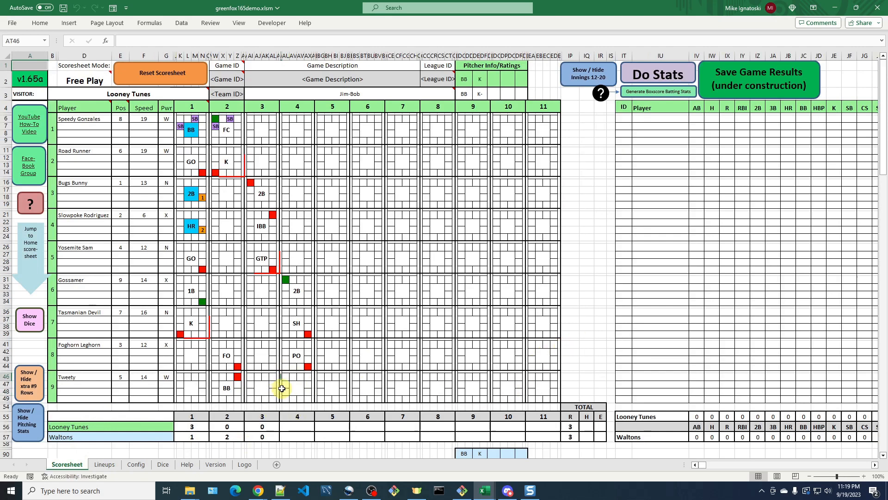
left_click(281, 389)
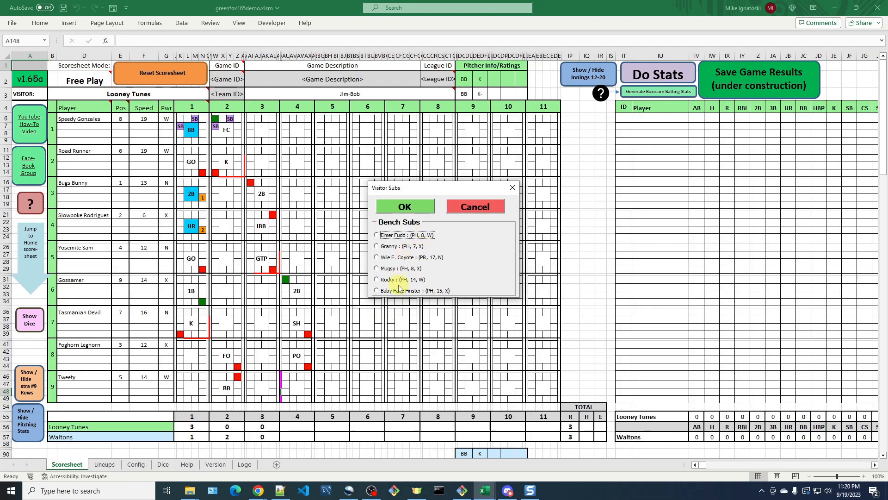
left_click(377, 269)
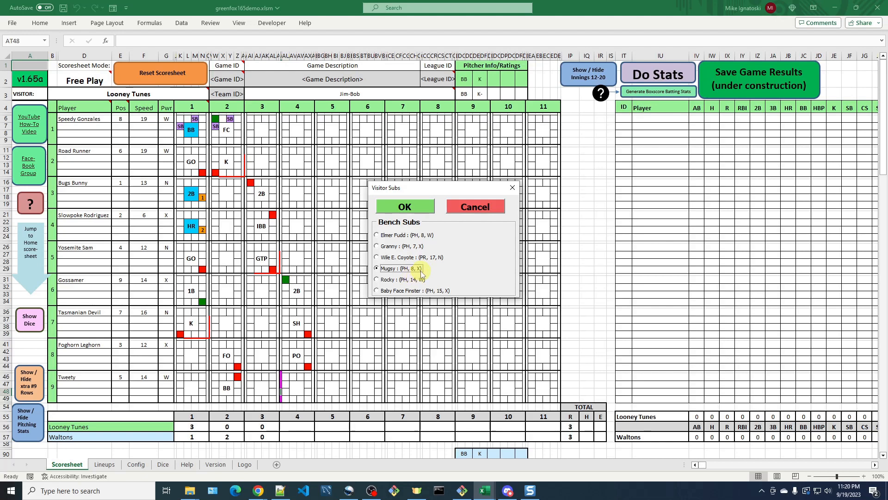
left_click(413, 212)
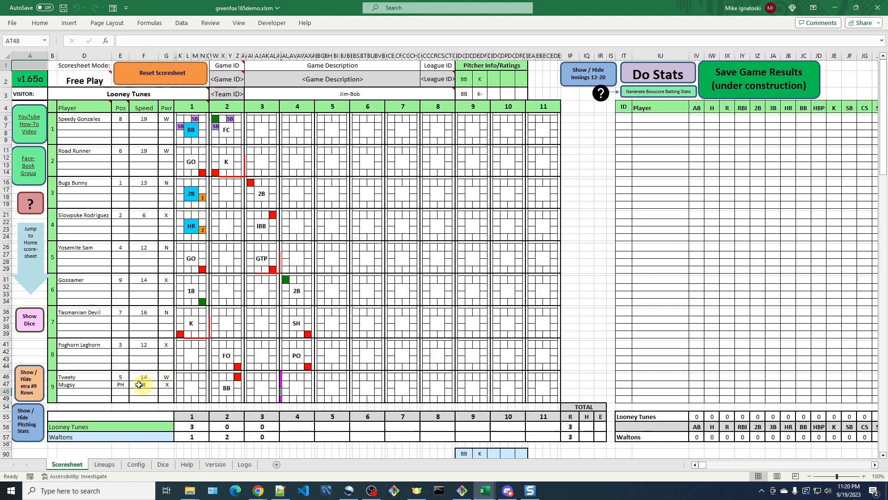
Record a single (1B) with 1 RBI for Mugsy in inning 4, and mark Gossamer as scoring from second.
left_click(295, 384)
left_click(320, 201)
left_click(295, 182)
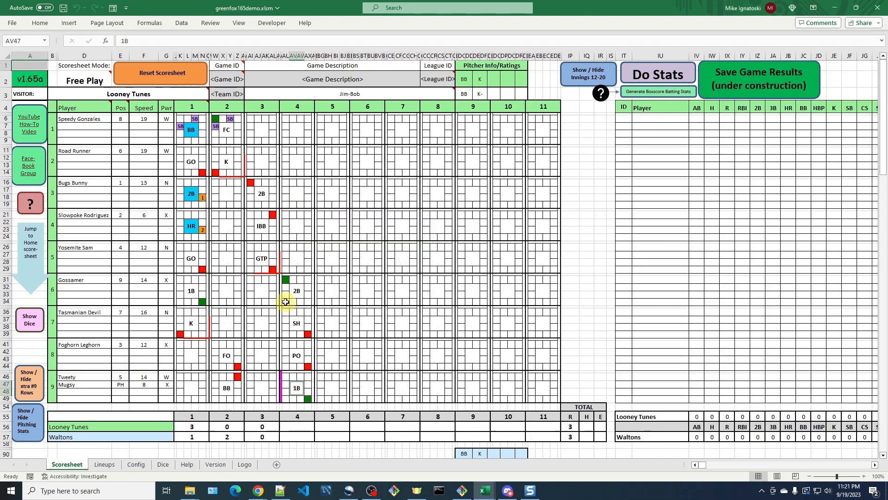
left_click(285, 301)
left_click(308, 393)
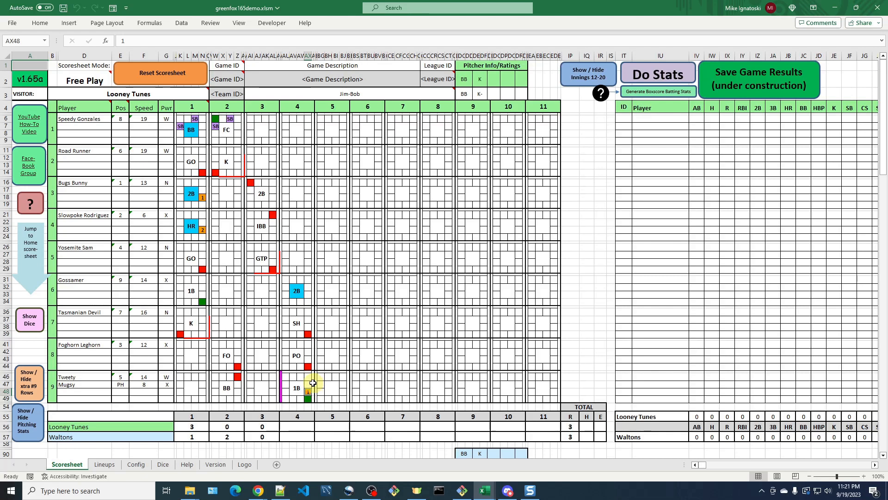
Bring in Wile E. Coyote (PR, 17, N) from the visitor bench as Mugsy's pinch runner in inning 4.
left_click(314, 382)
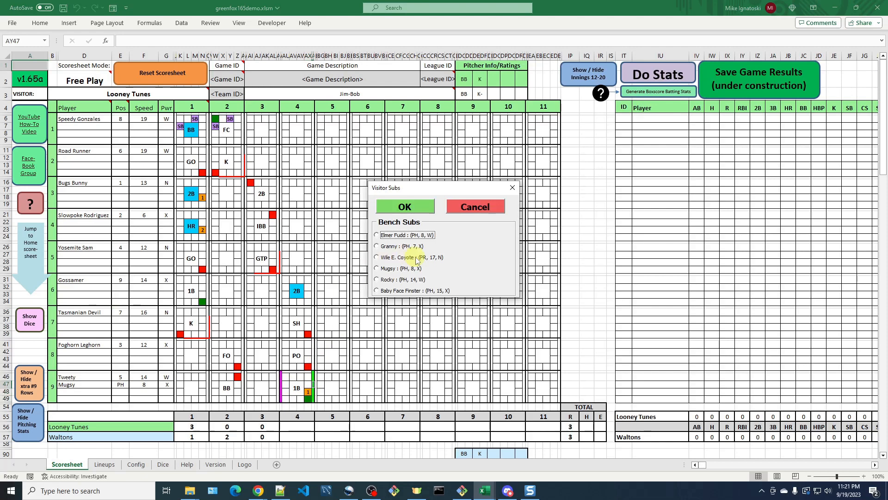
left_click(377, 258)
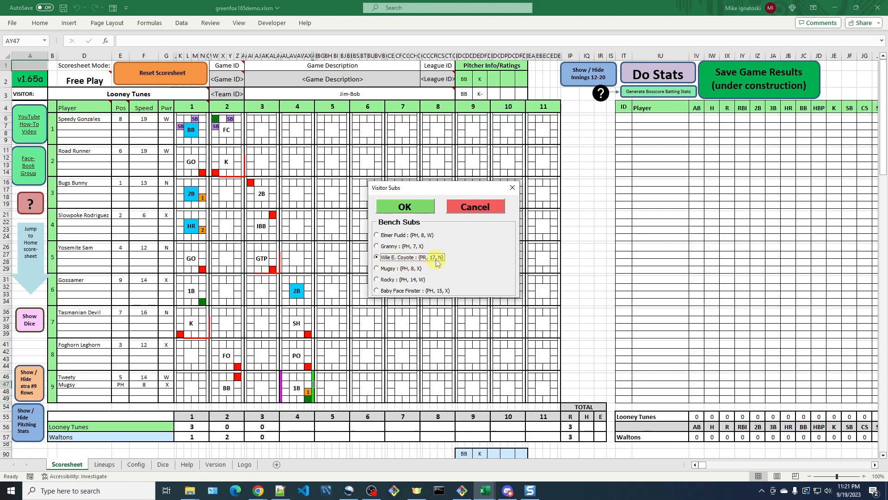
left_click(415, 210)
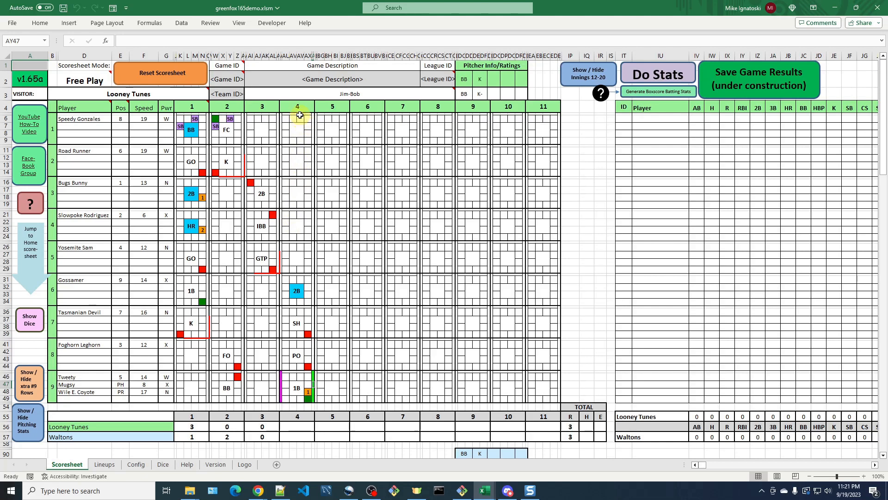
Consult the batter block key, and bring in Rev. Fordwick (BB-, K+) as home relief pitcher above Speedy Gonzales's inning 4 block.
left_click(39, 205)
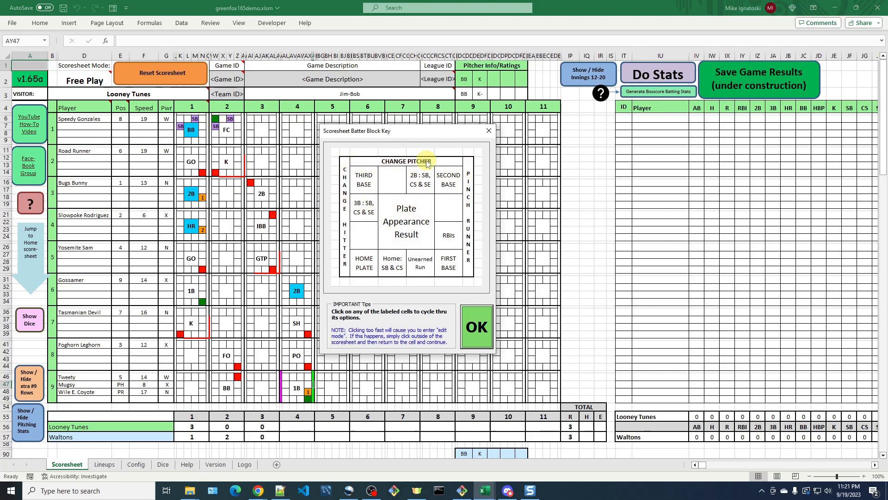
left_click(476, 319)
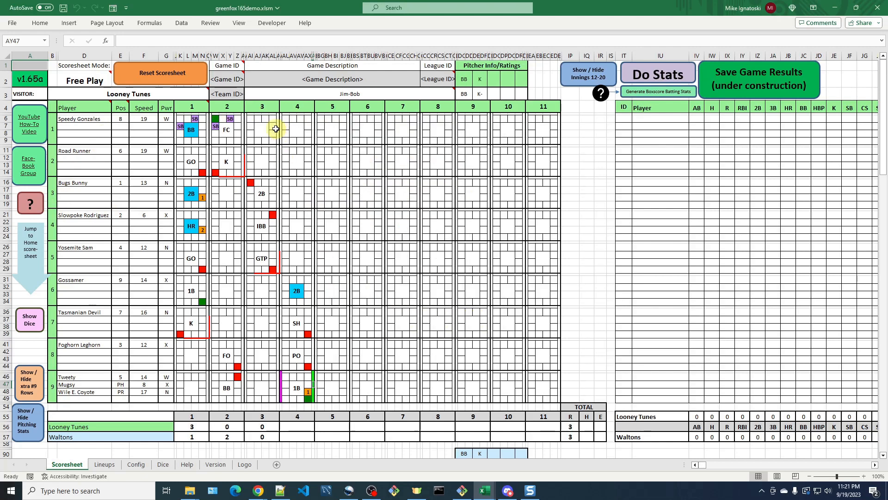
left_click(297, 116)
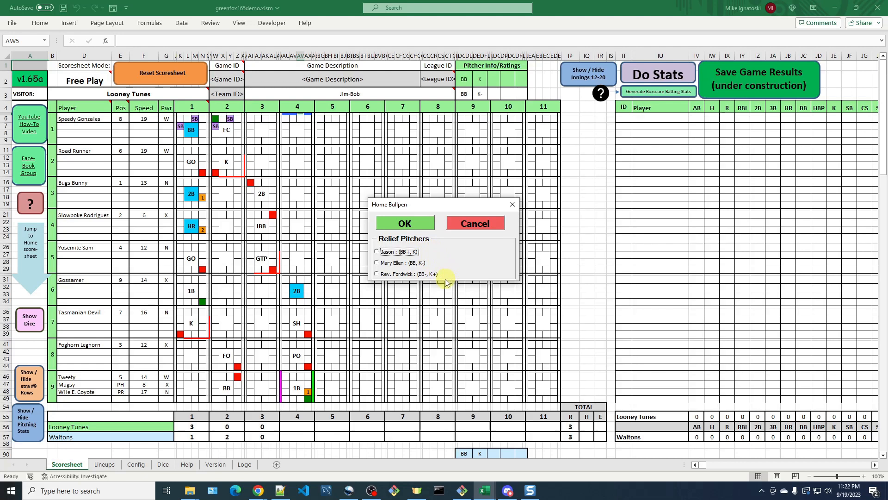
left_click(377, 262)
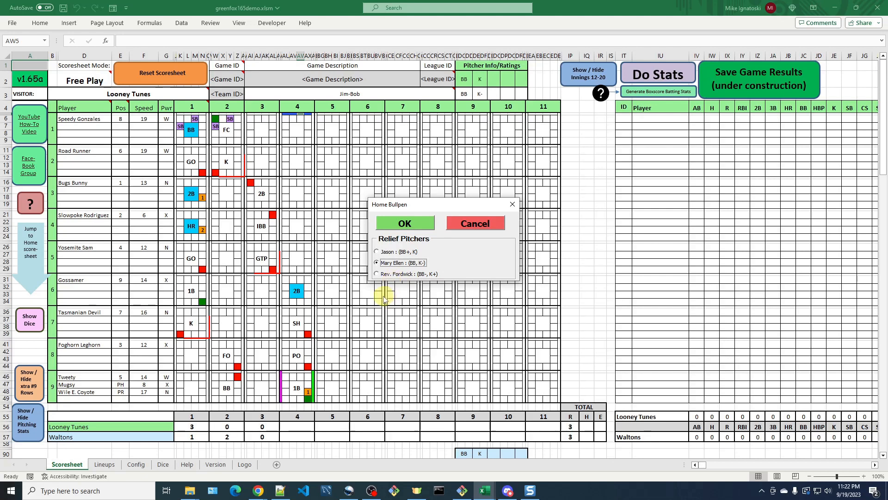
left_click(377, 274)
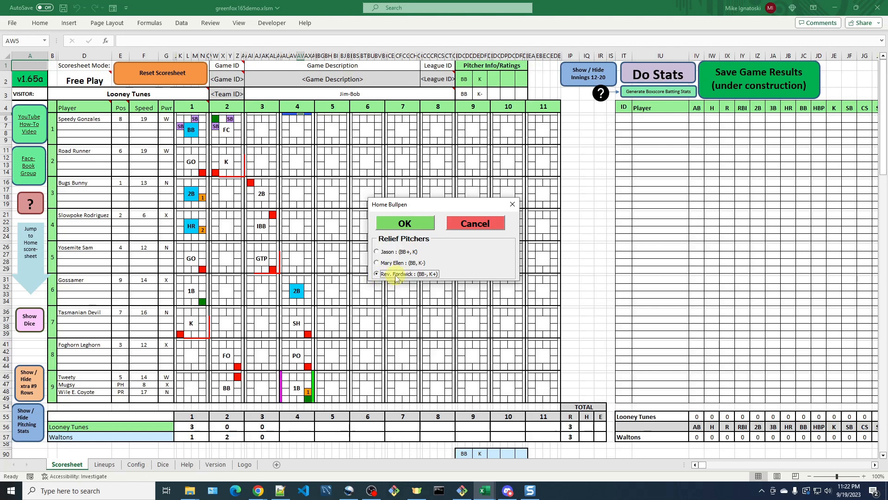
left_click(405, 223)
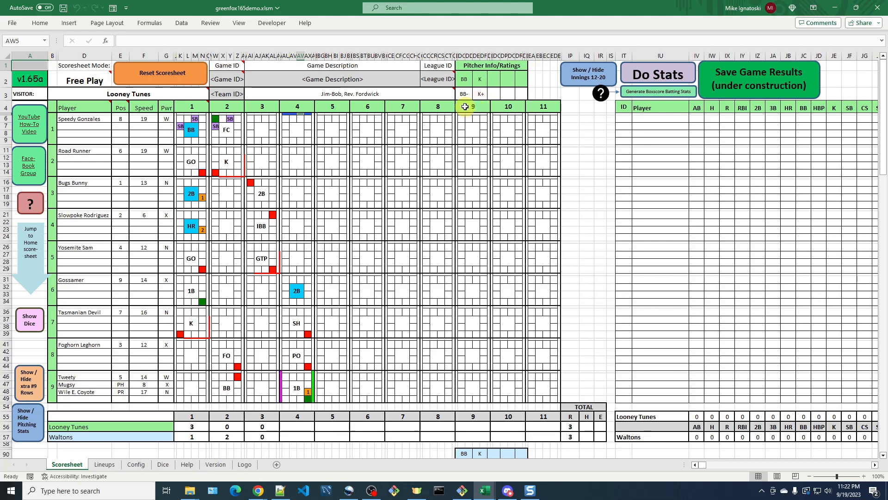
Compare Rev. Fordwick's Home Bullpen ratings on the Lineups sheet with the Pitcher Info/Ratings on the Scoresheet.
left_click(105, 465)
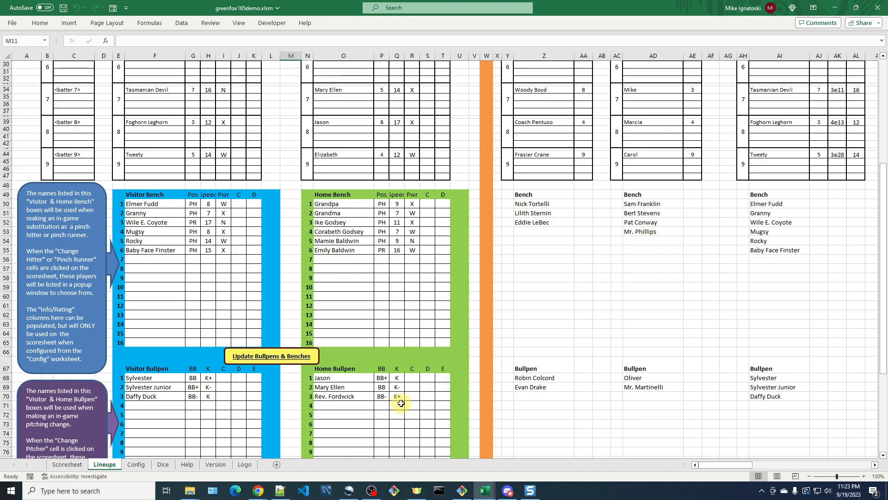
left_click(67, 464)
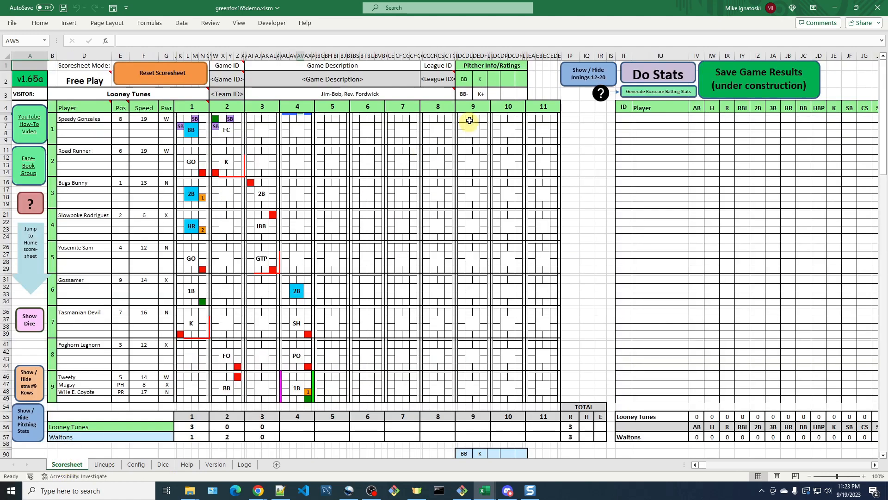
left_click(482, 95)
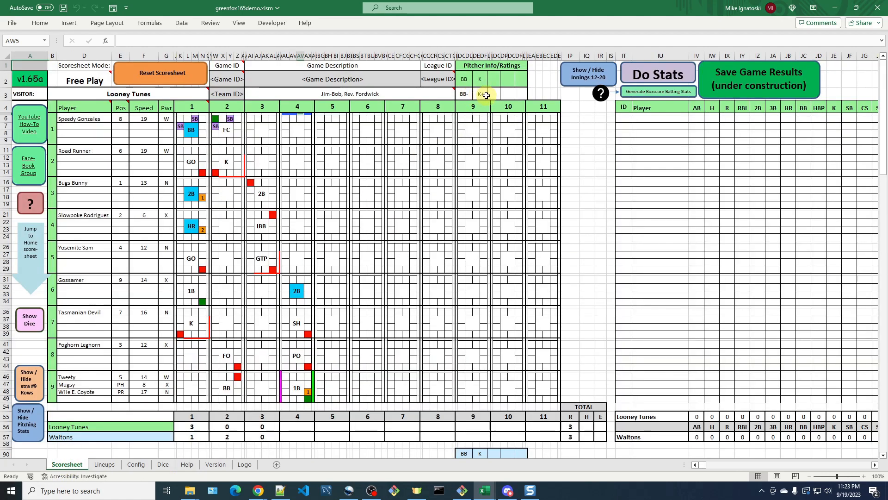